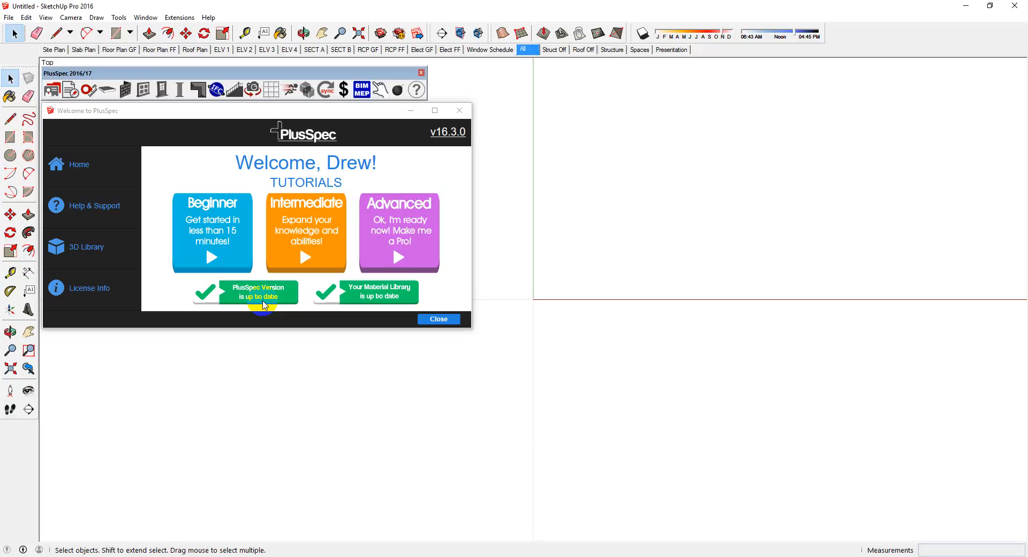
left_click(218, 225)
left_click(325, 217)
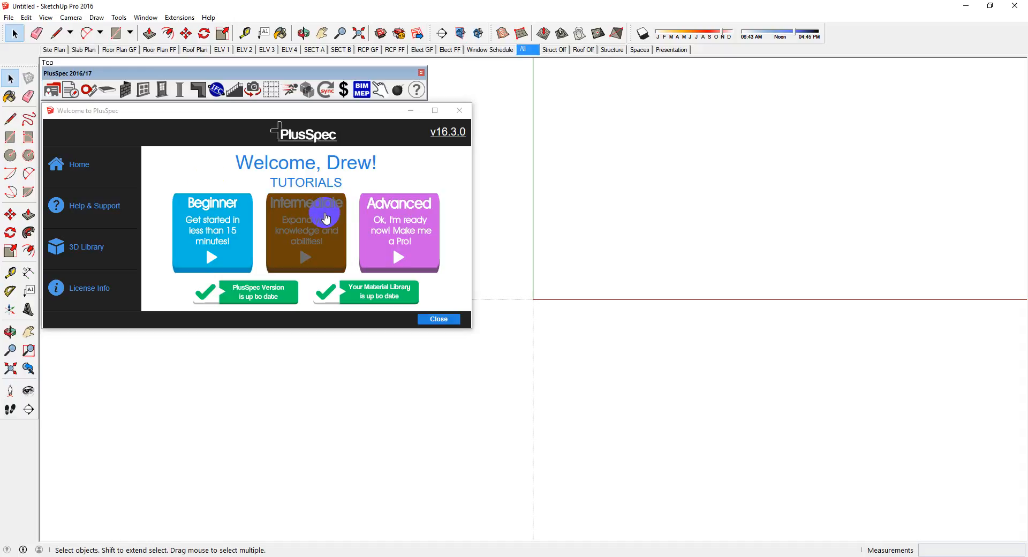
left_click(392, 216)
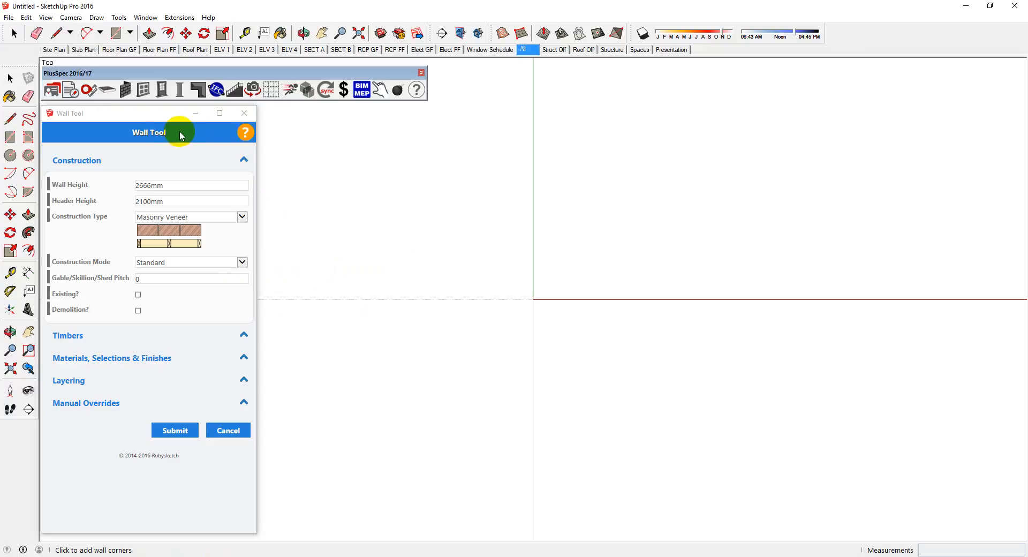
left_click(245, 134)
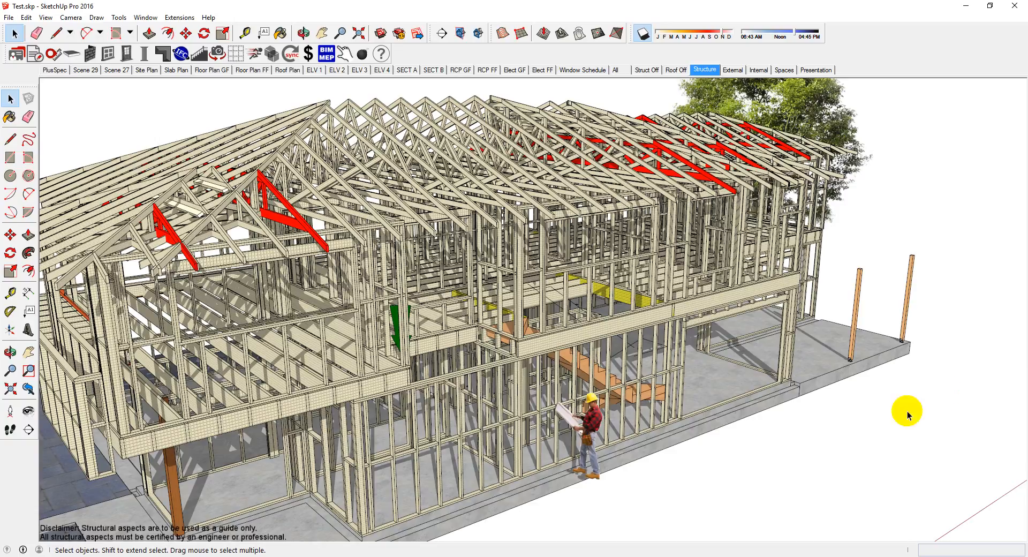
scroll(584, 471, "up", 5)
scroll(556, 429, "up", 3)
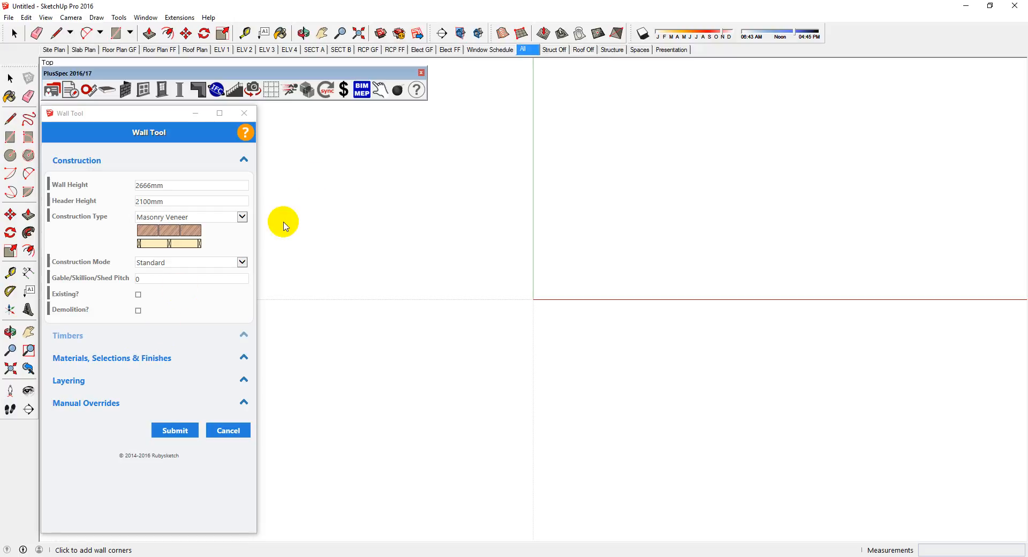
Step: Set the wall's construction type to Solid Wall and submit the wall settings
left_click(239, 216)
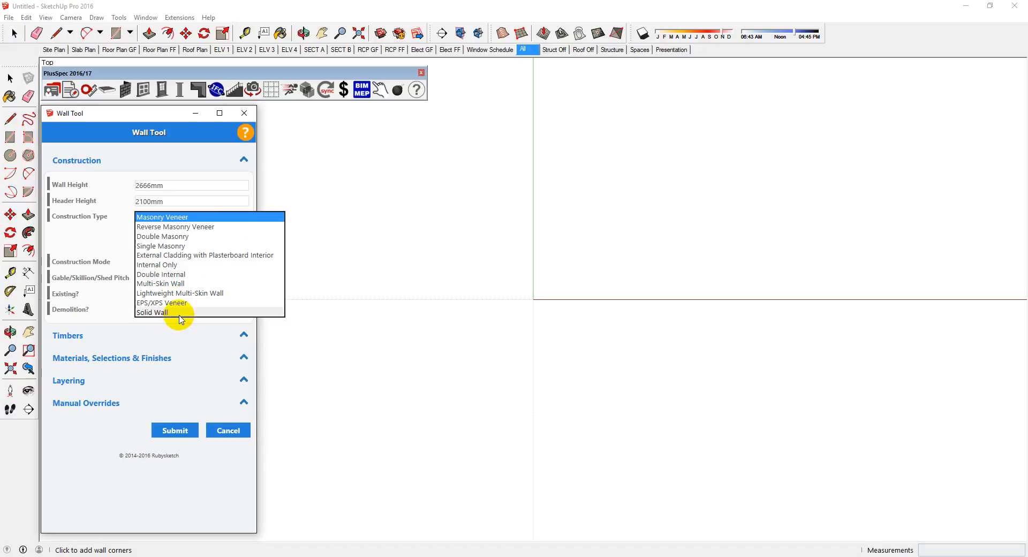
left_click(238, 312)
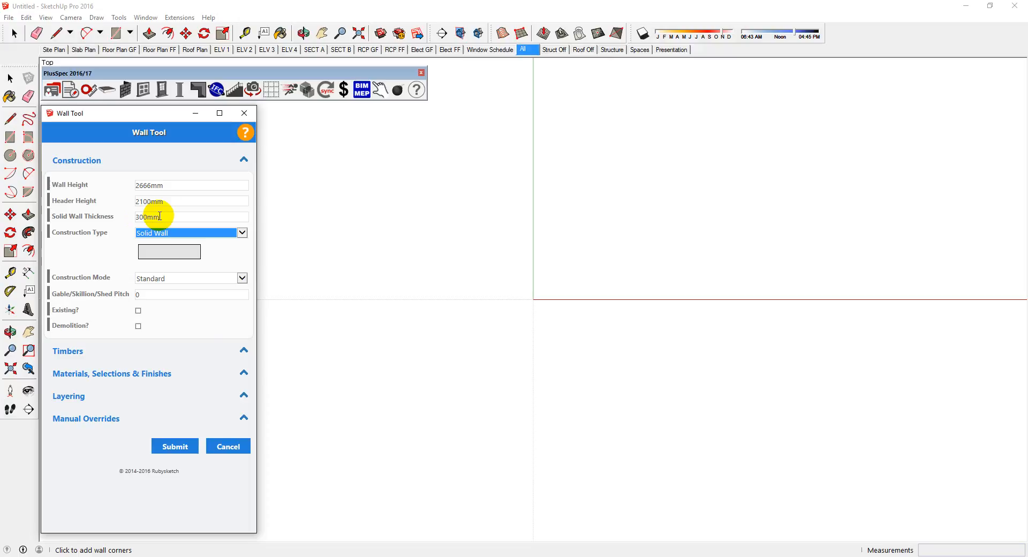
left_click(175, 446)
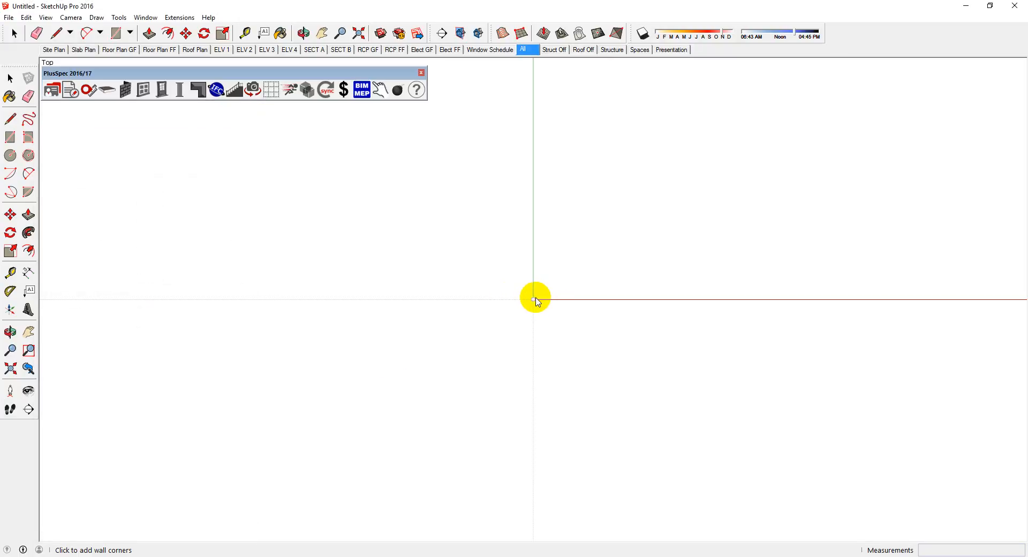
Step: Draw a closed rectangle of solid walls from the origin, about 15520 mm along the red axis by 8260 mm along the green axis
left_click(535, 299)
scroll(540, 188, "up", 2)
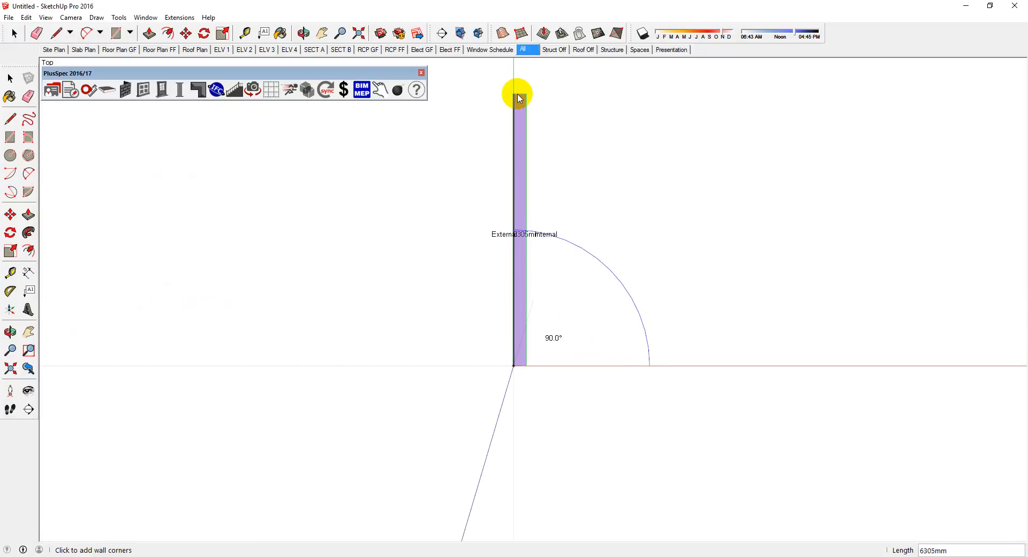
scroll(522, 164, "up", 3)
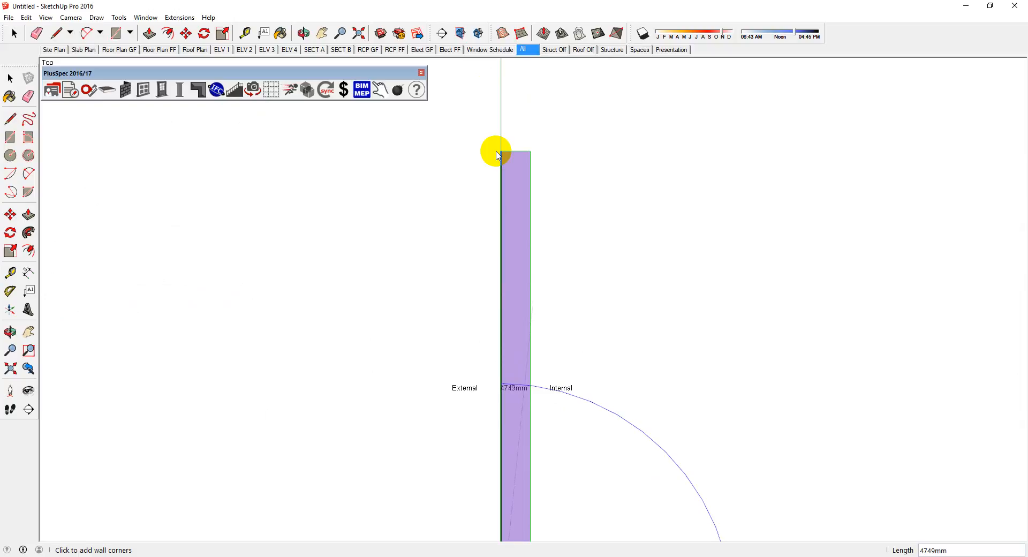
scroll(498, 183, "down", 5)
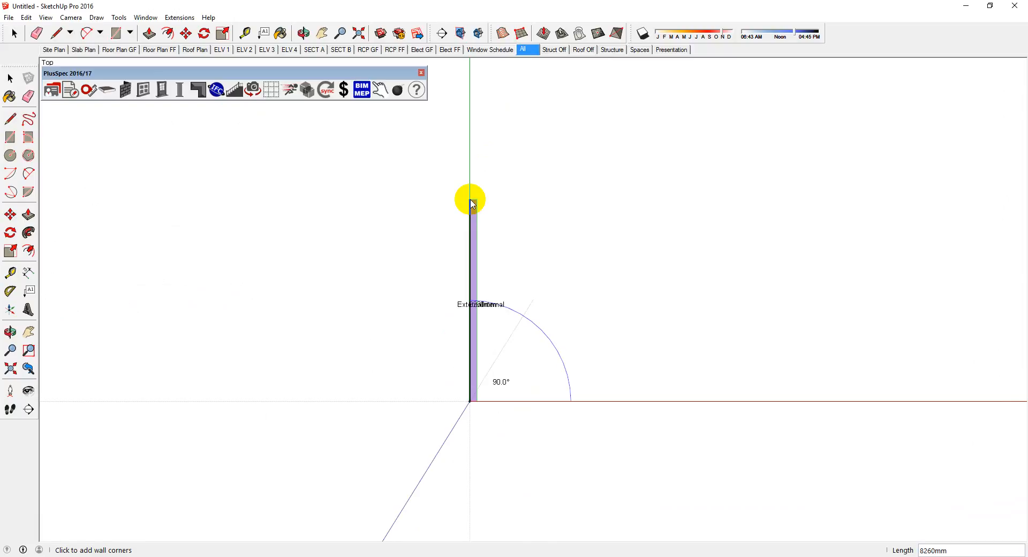
left_click(470, 201)
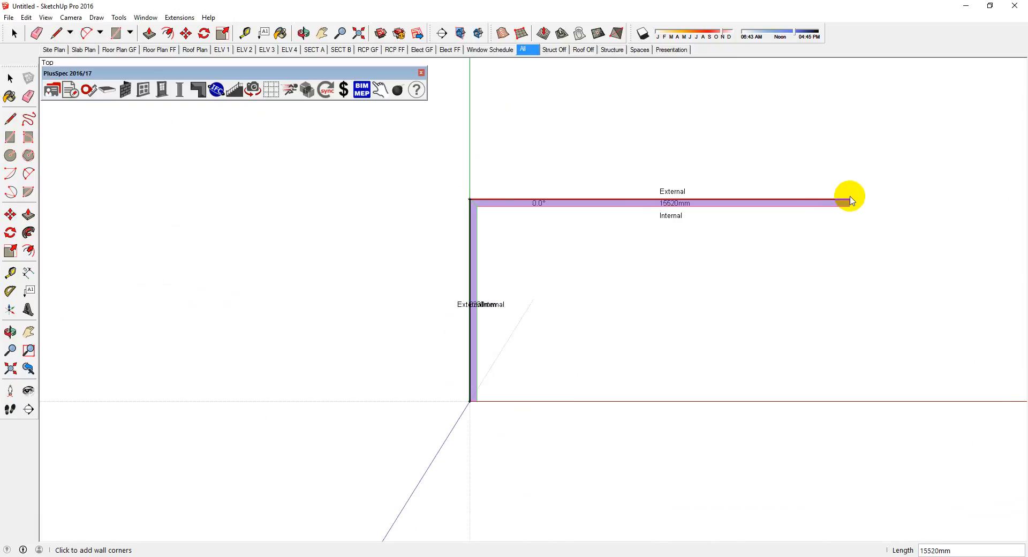
left_click(849, 200)
left_click(471, 402)
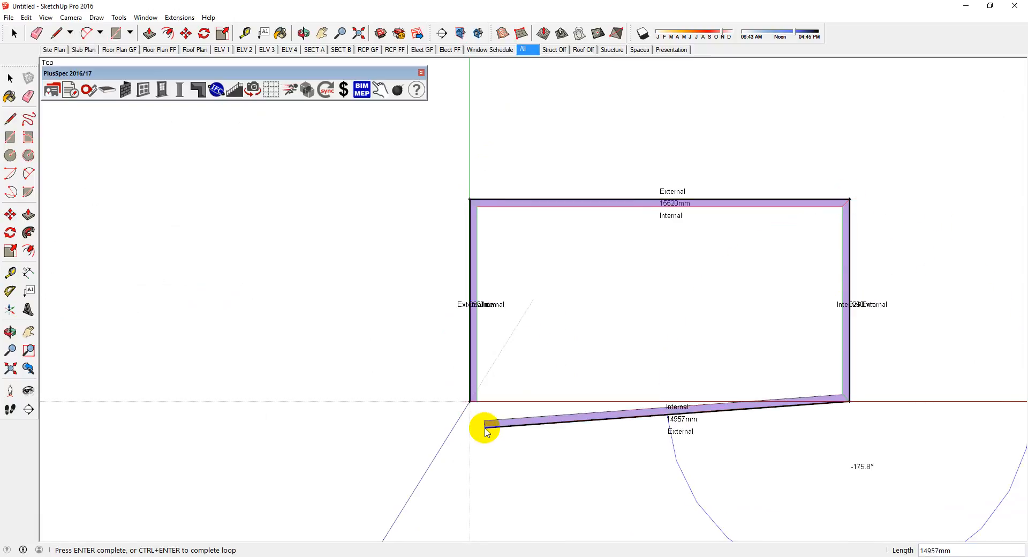
left_click(469, 403)
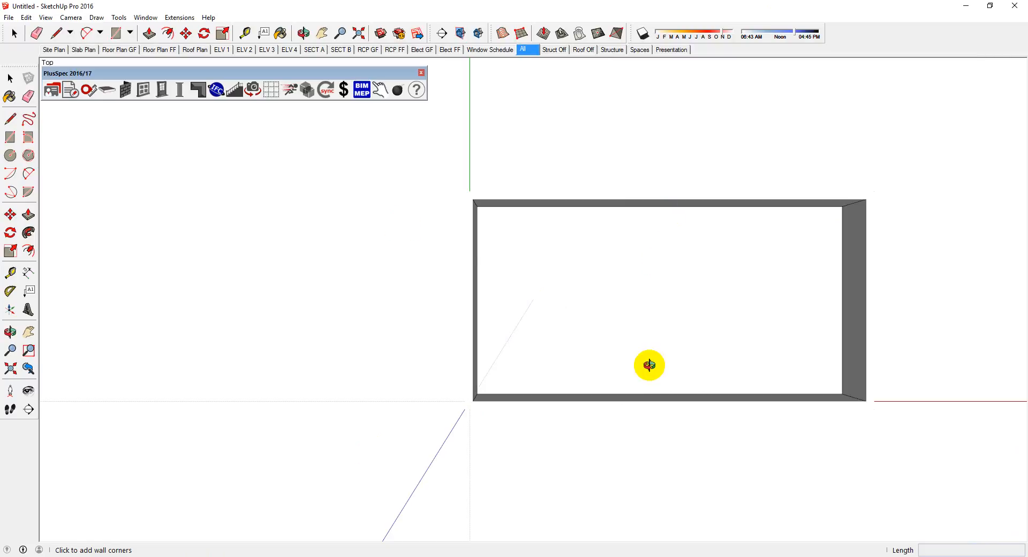
middle_click_drag(650, 365, 557, 296)
scroll(796, 276, "up", 3)
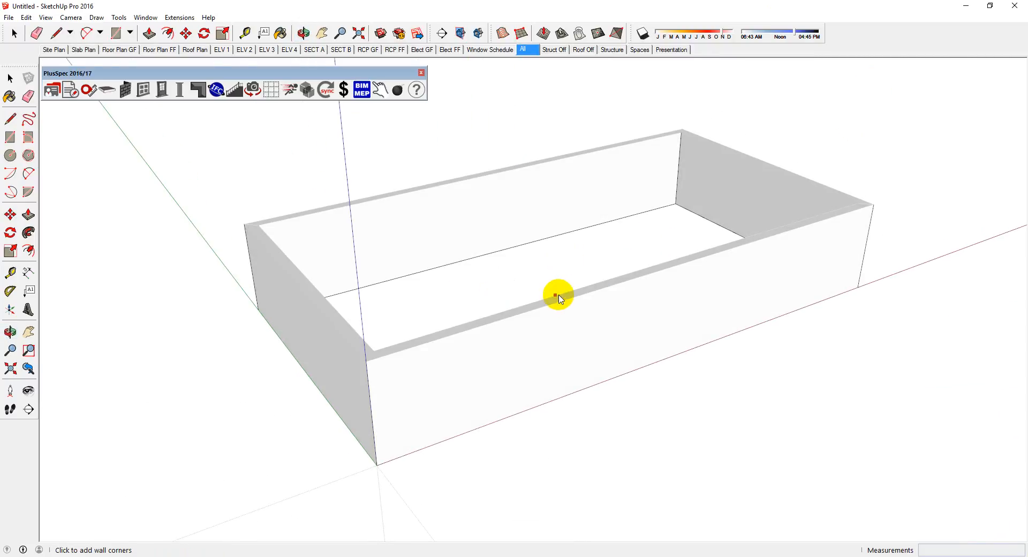
key("space")
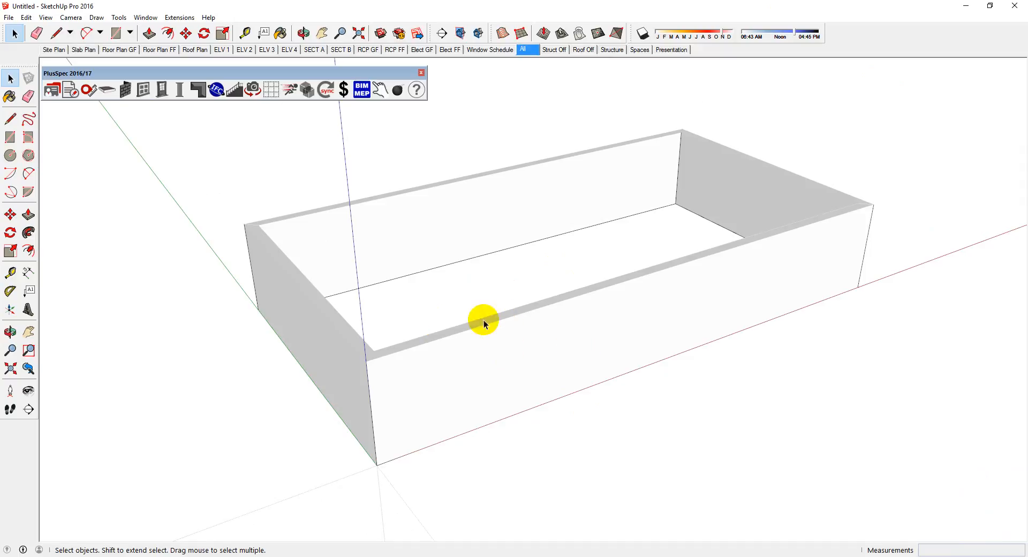
Step: Select the long front wall together with all the walls connected to it
scroll(666, 293, "down", 2)
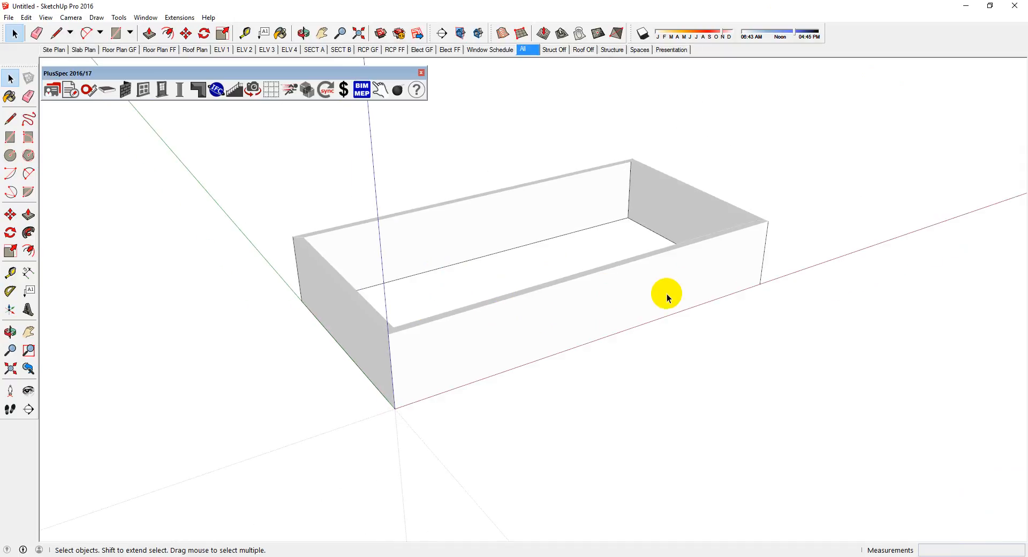
right_click(649, 292)
mouse_move(715, 459)
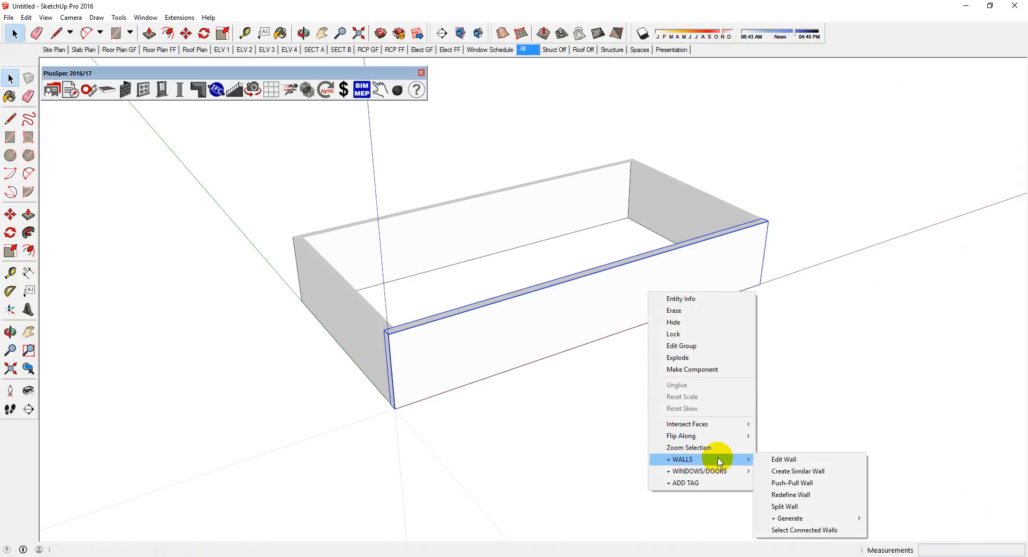
left_click(831, 530)
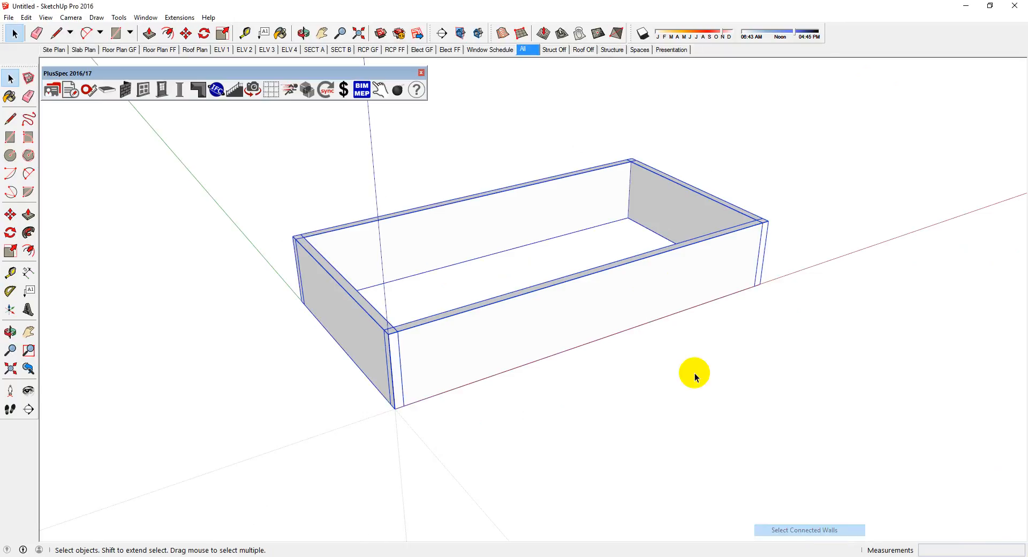
Step: Edit the selected walls and change their construction type to Masonry Veneer
right_click(639, 277)
mouse_move(707, 440)
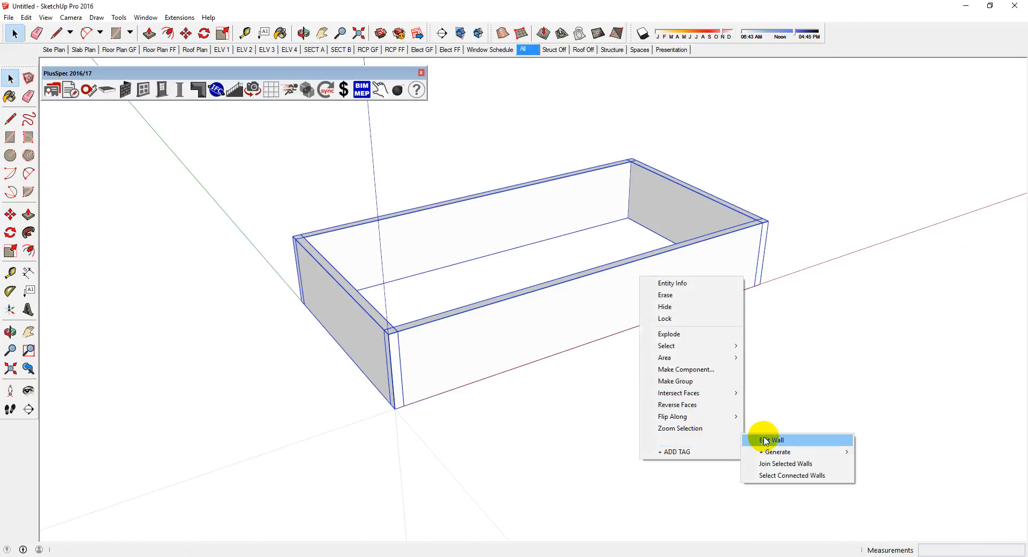
left_click(761, 439)
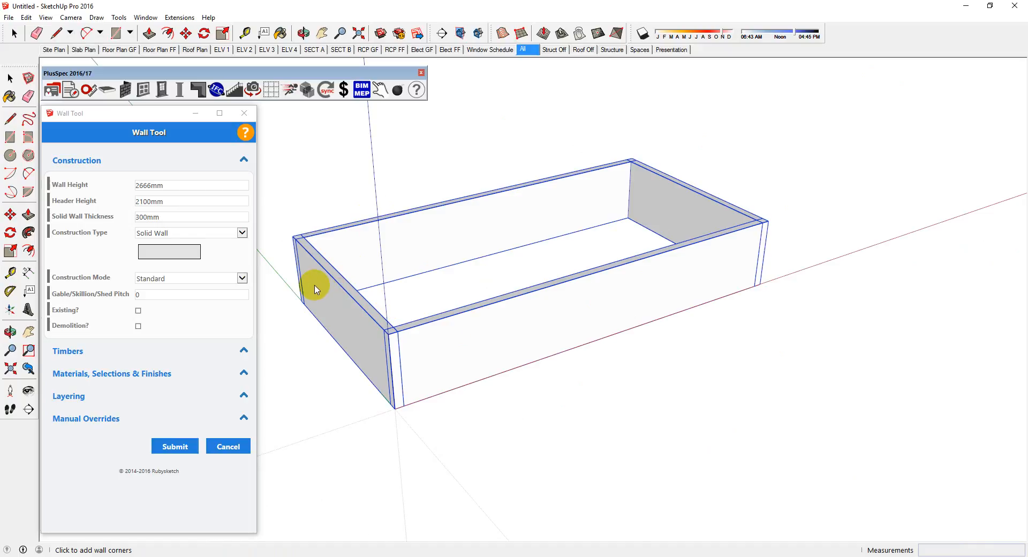
left_click(240, 232)
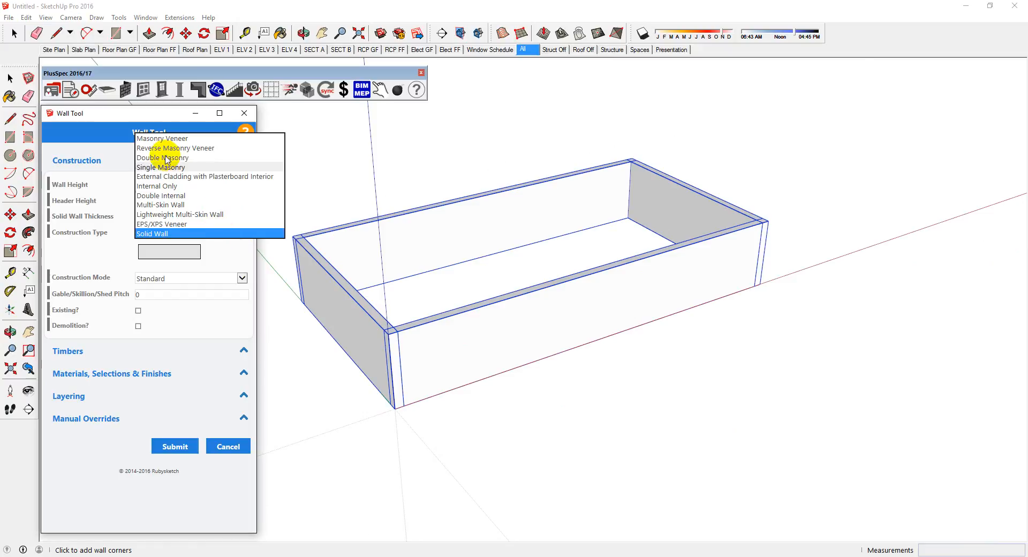
left_click(160, 140)
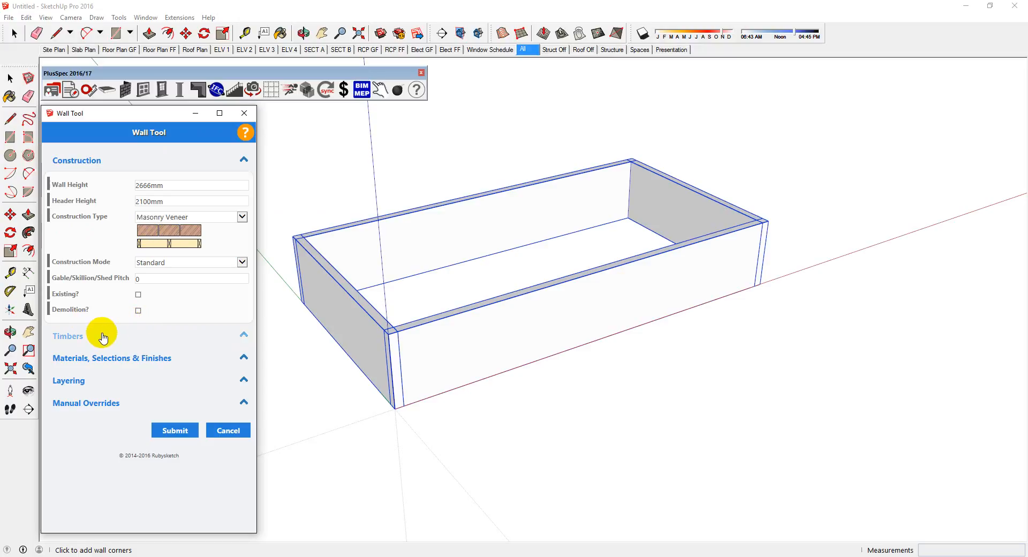
Step: Review the timber settings and the materials, selections and finishes, and submit the changes to all the walls
left_click(102, 335)
scroll(102, 336, "down", 2)
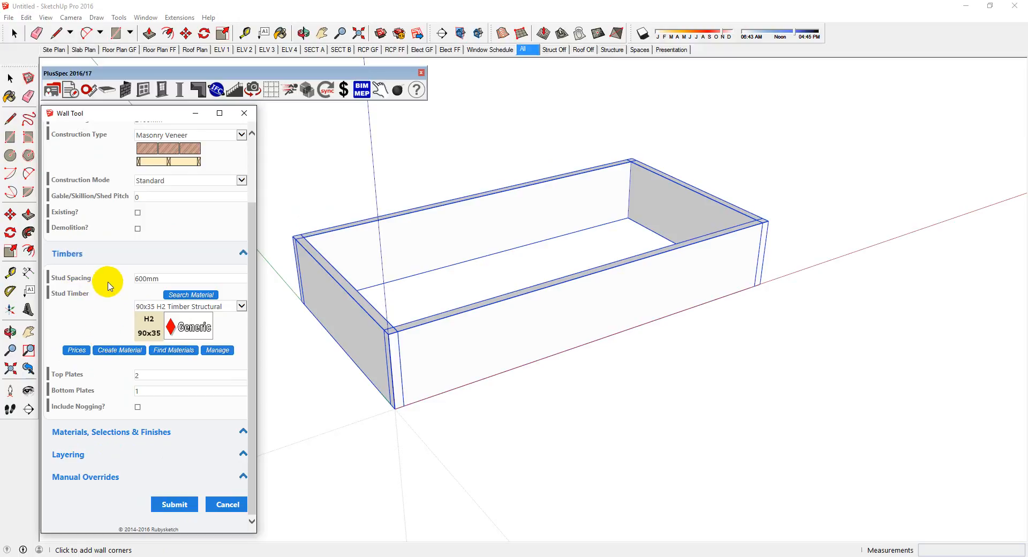
left_click(88, 253)
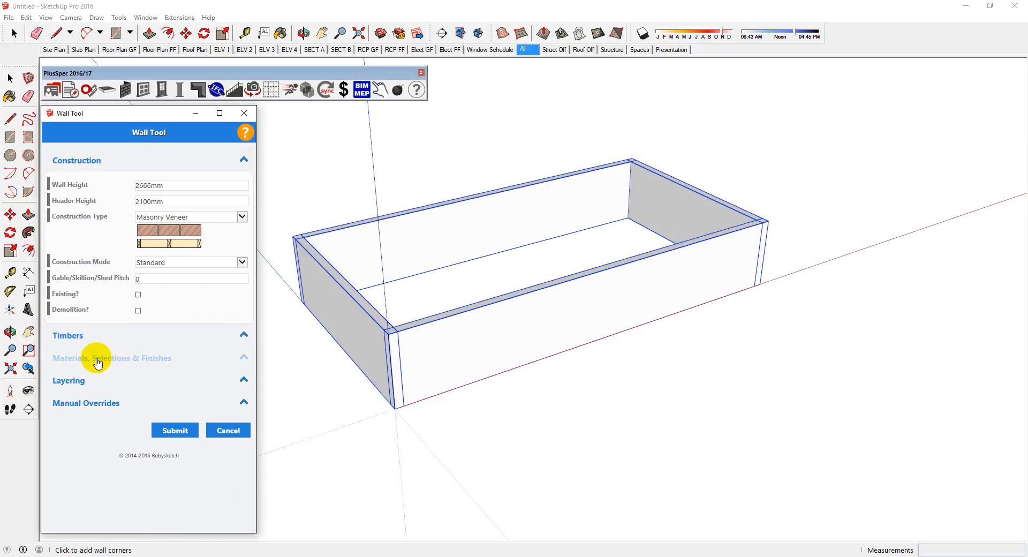
left_click(98, 358)
scroll(100, 359, "down", 2)
scroll(102, 362, "down", 1)
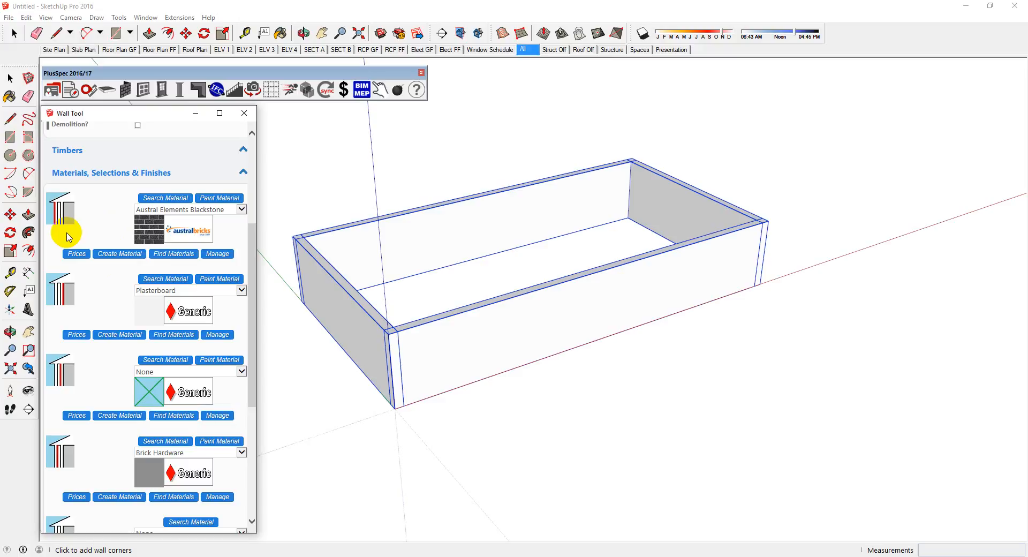
scroll(104, 282, "down", 5)
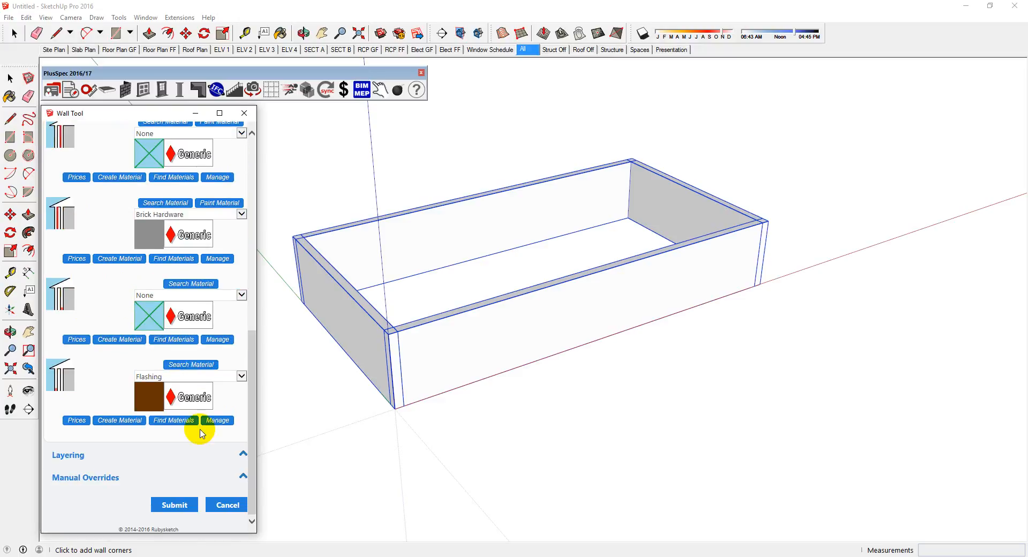
left_click(175, 505)
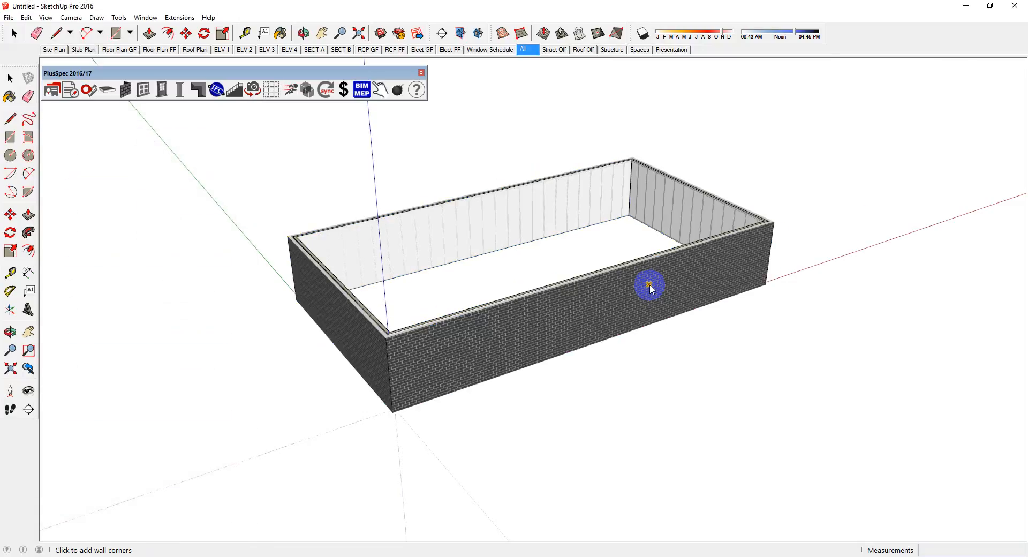
Step: Examine the brickwork and the layers along the top of the masonry veneer walls from several angles
scroll(565, 320, "up", 5)
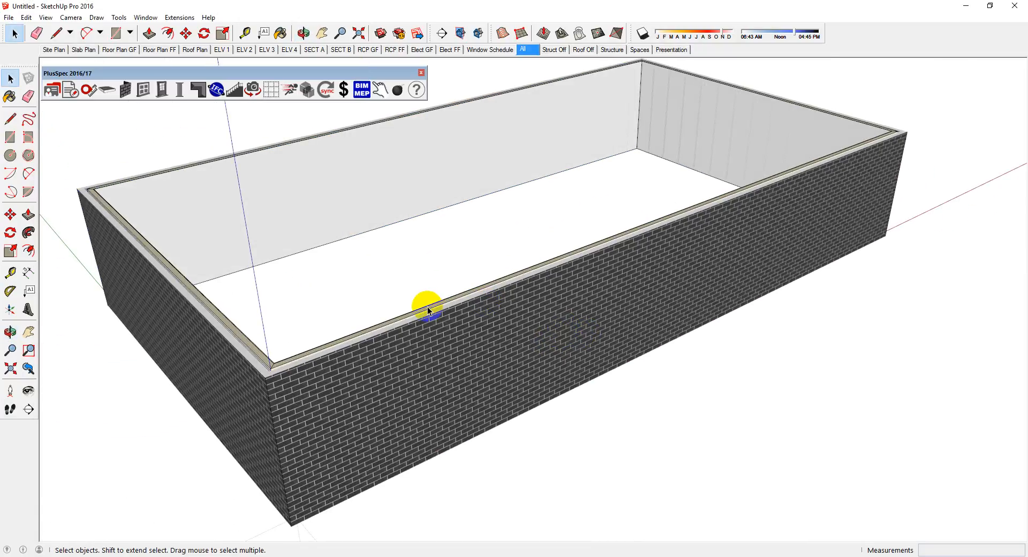
scroll(525, 326, "up", 4)
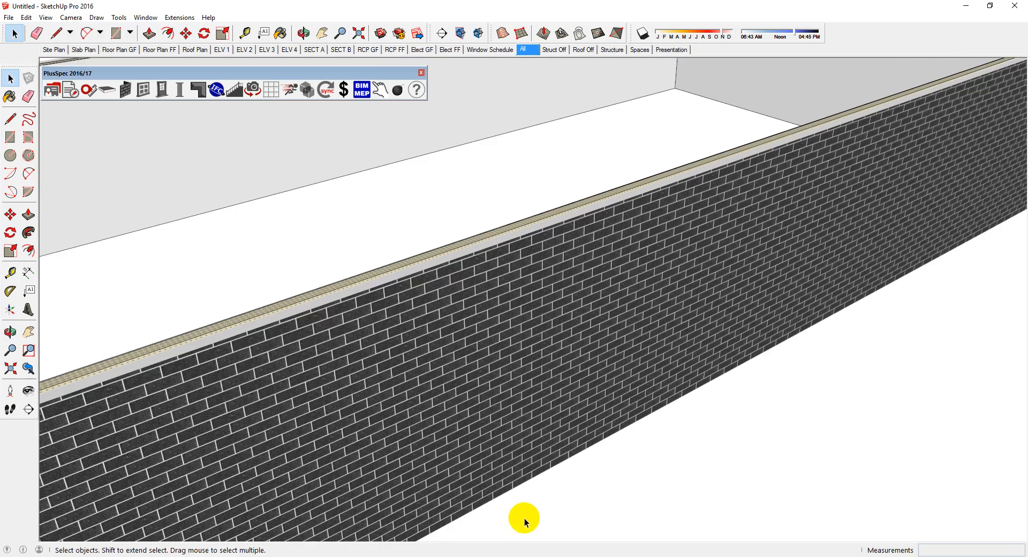
scroll(511, 336, "up", 3)
middle_click_drag(511, 336, 381, 260)
scroll(425, 305, "down", 8)
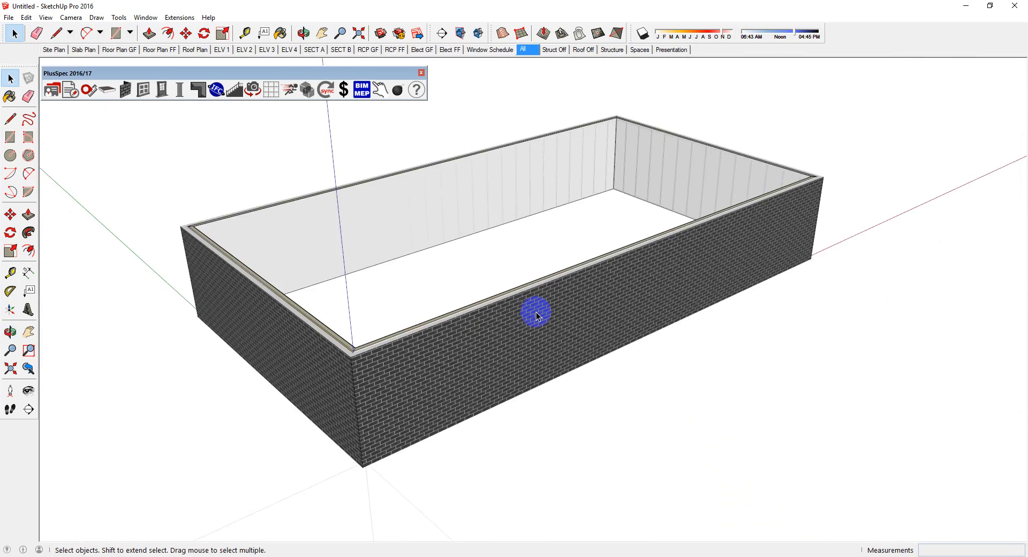
middle_click_drag(535, 311, 467, 351)
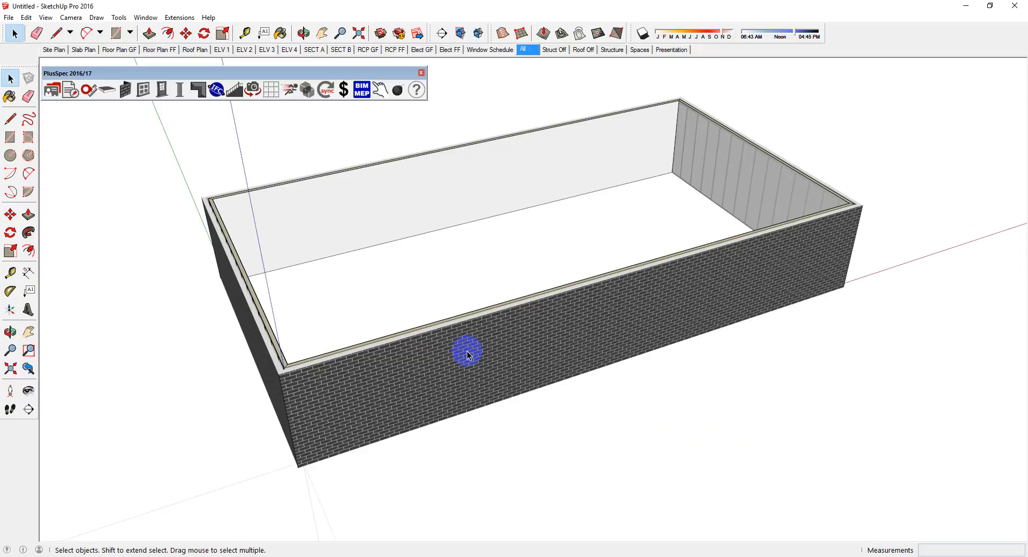
scroll(686, 243, "down", 3)
Step: Push-pull the short end wall nearest the origin inward by about 3.6 m along the red axis
left_click(333, 309)
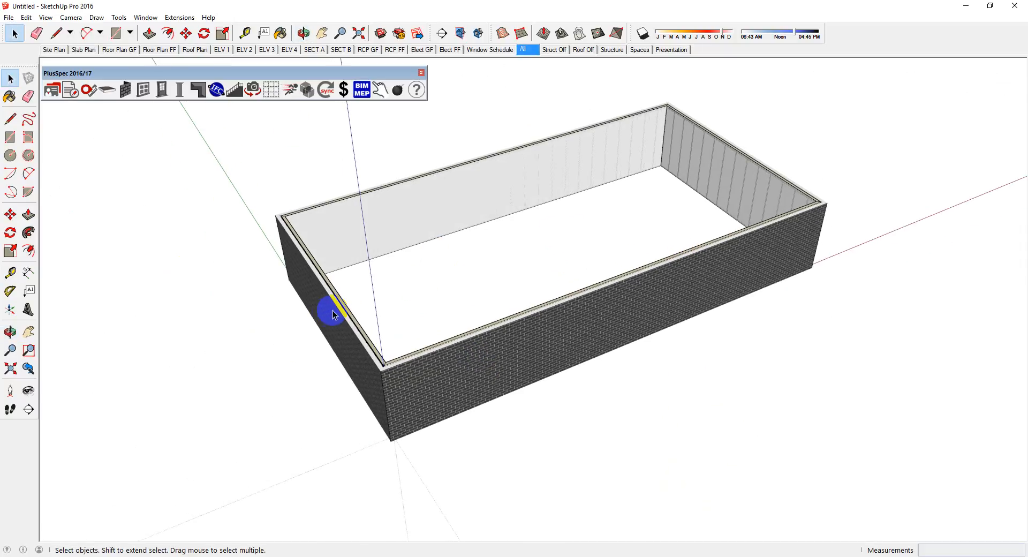
left_click(128, 89)
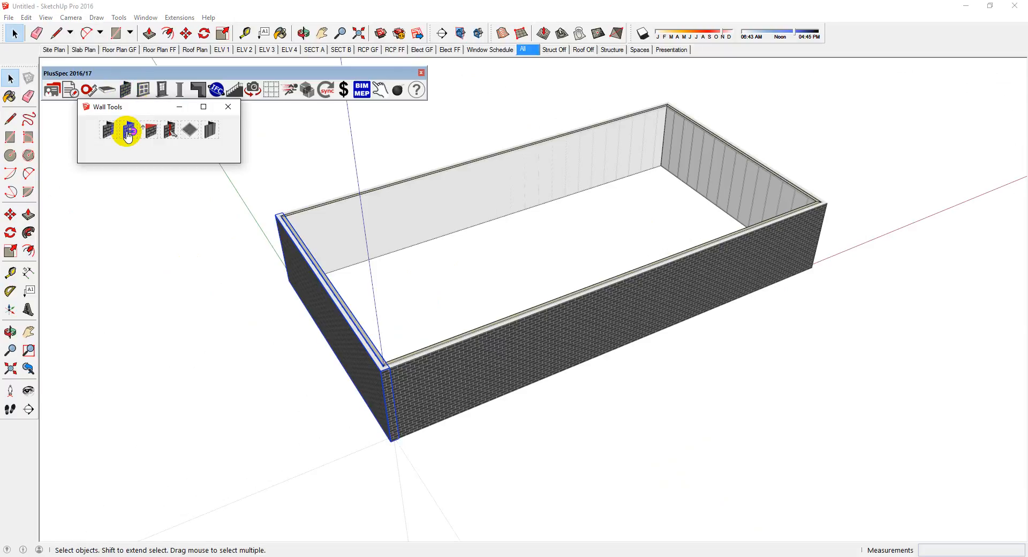
left_click(128, 131)
left_click(334, 296)
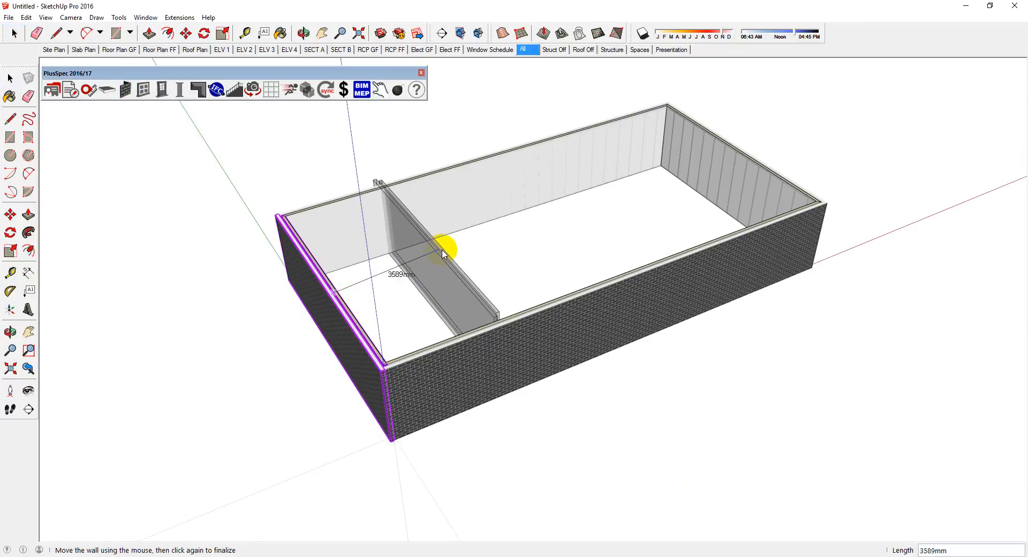
left_click(564, 301)
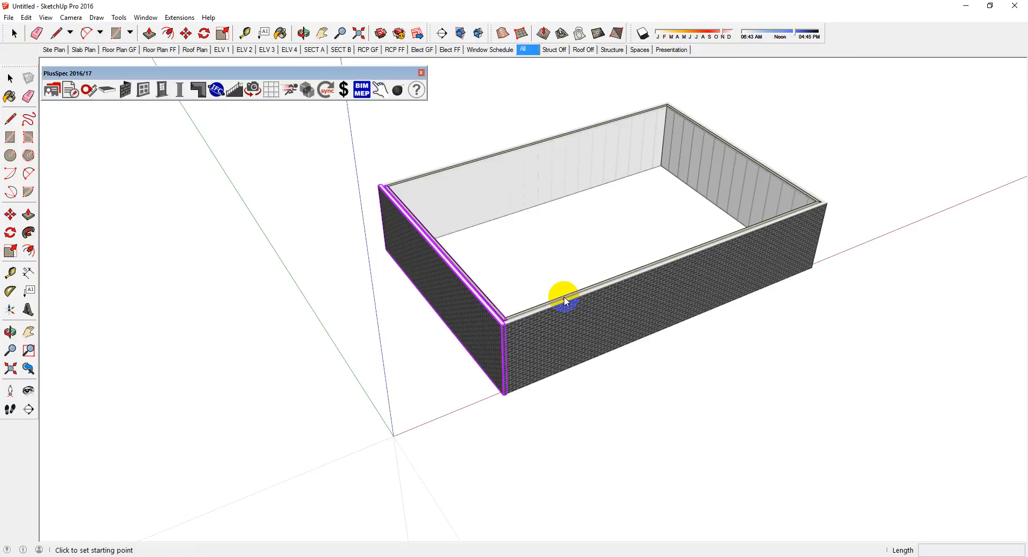
scroll(469, 325, "down", 3)
key("space")
scroll(616, 289, "up", 2)
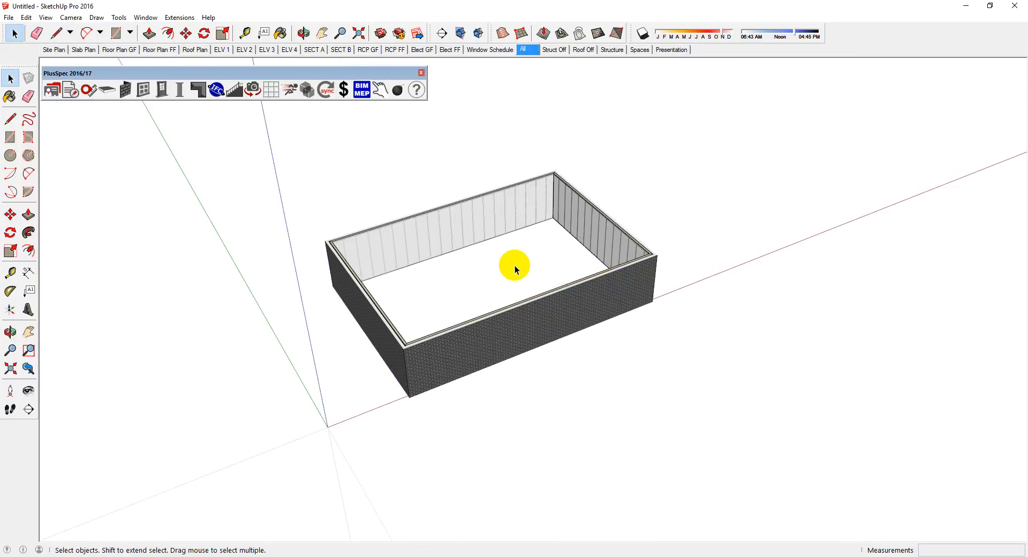
scroll(514, 267, "up", 2)
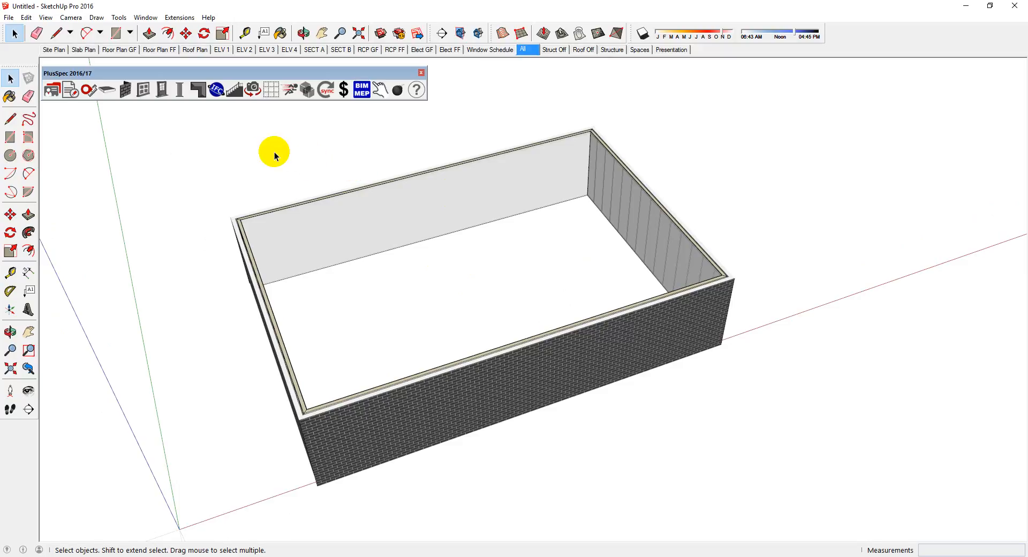
left_click(121, 50)
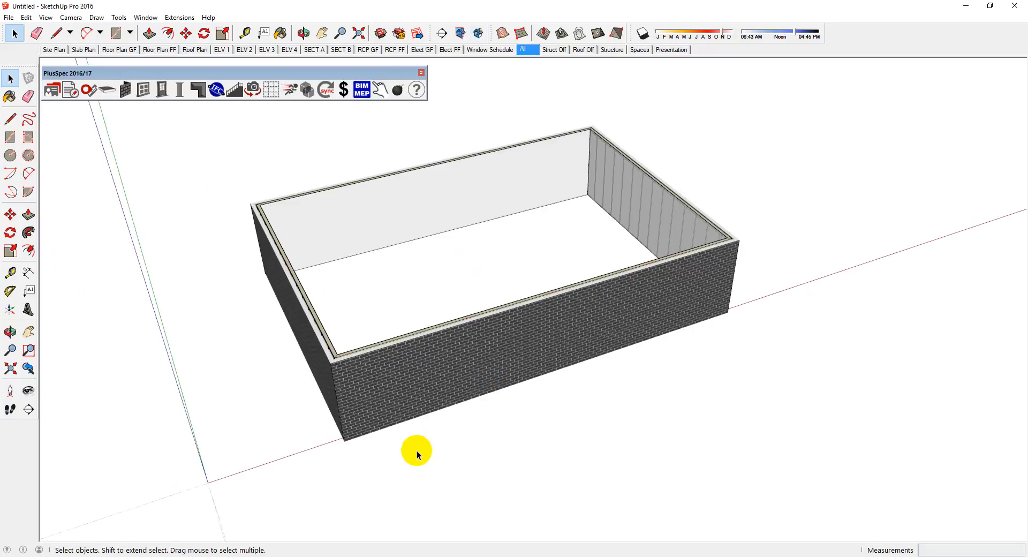
Step: Split the long wall on the red axis side at two points to isolate a middle section
middle_click_drag(415, 450, 442, 416)
right_click(493, 329)
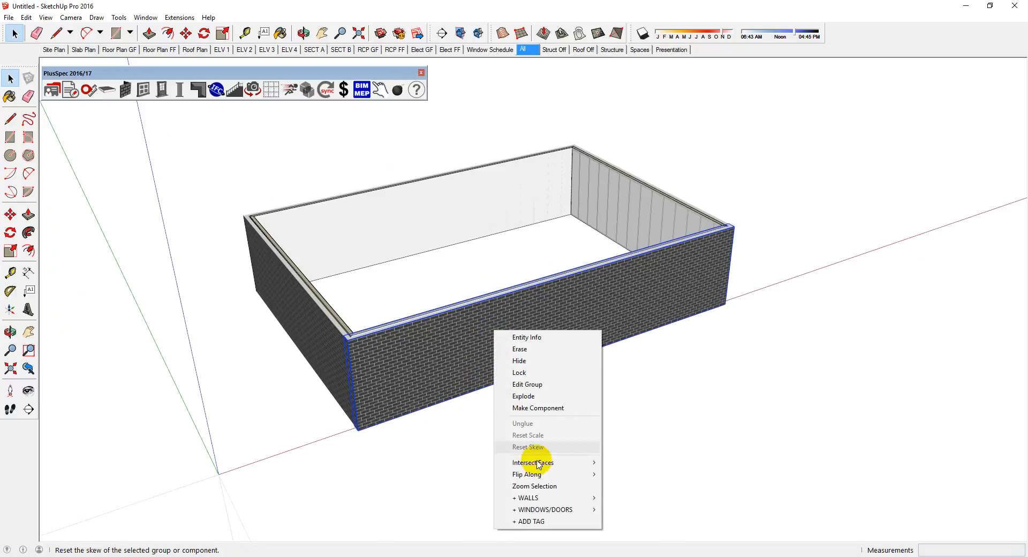
mouse_move(560, 499)
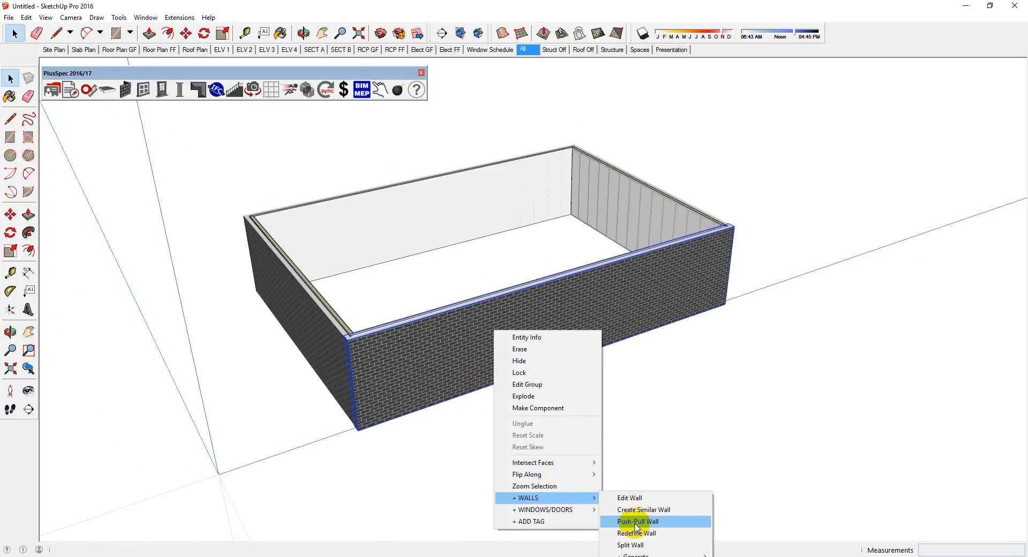
left_click(644, 550)
mouse_move(589, 482)
middle_mouse_down()
mouse_move(491, 410)
mouse_move(459, 355)
middle_mouse_up()
left_click(461, 355)
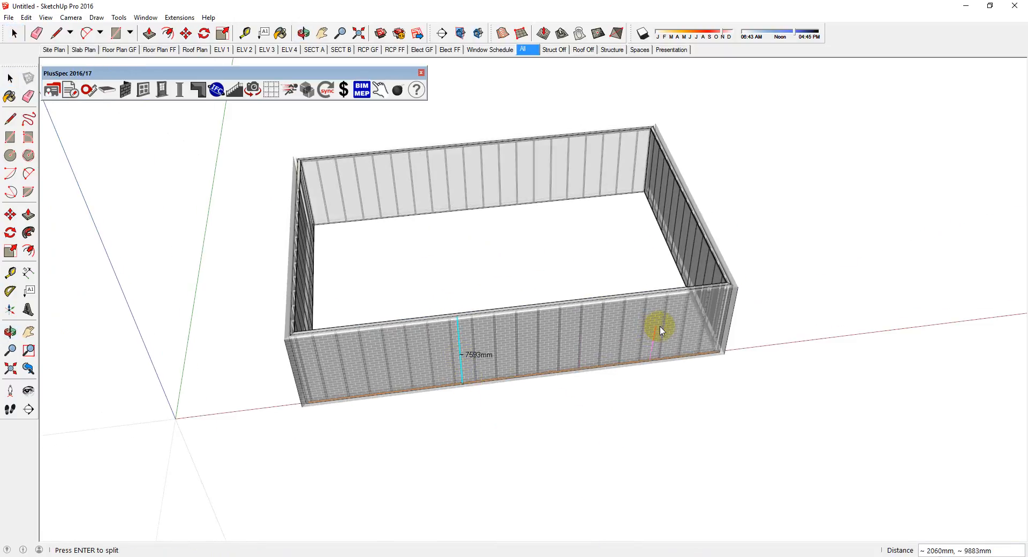
key("Return")
Step: Push-pull the middle section of the split wall outward by about 3 m along the green axis
left_click(583, 330)
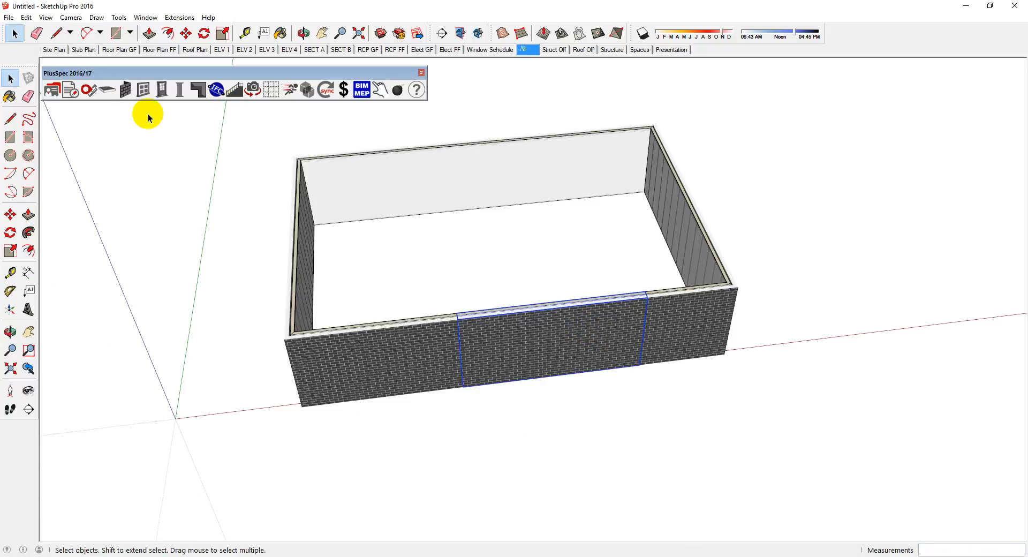
left_click(125, 90)
left_click(143, 127)
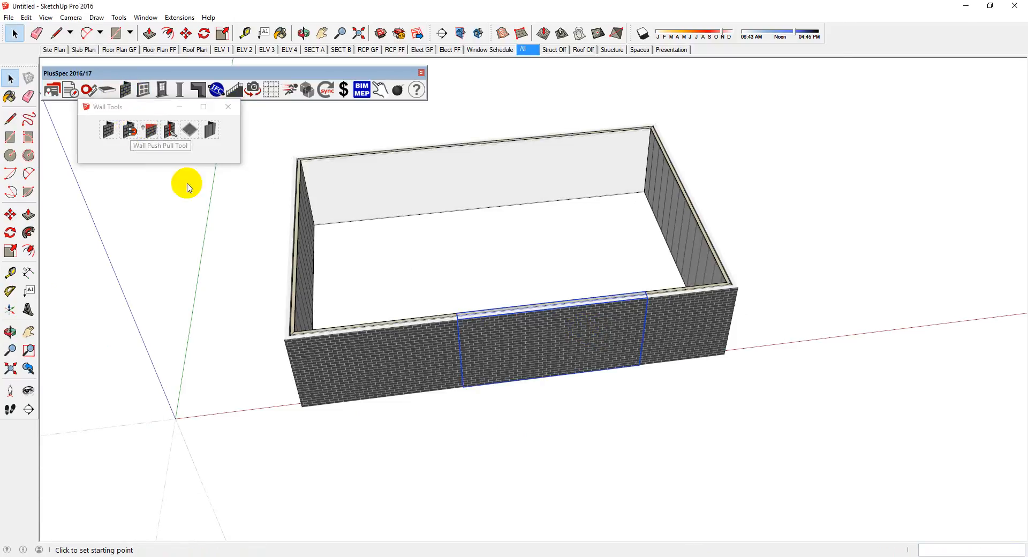
left_click(530, 379)
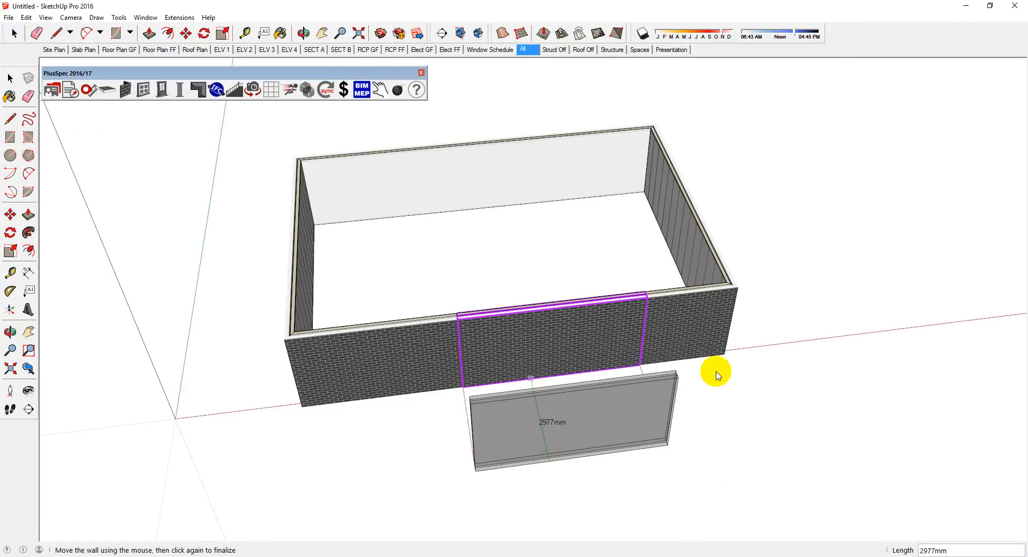
left_click(652, 313)
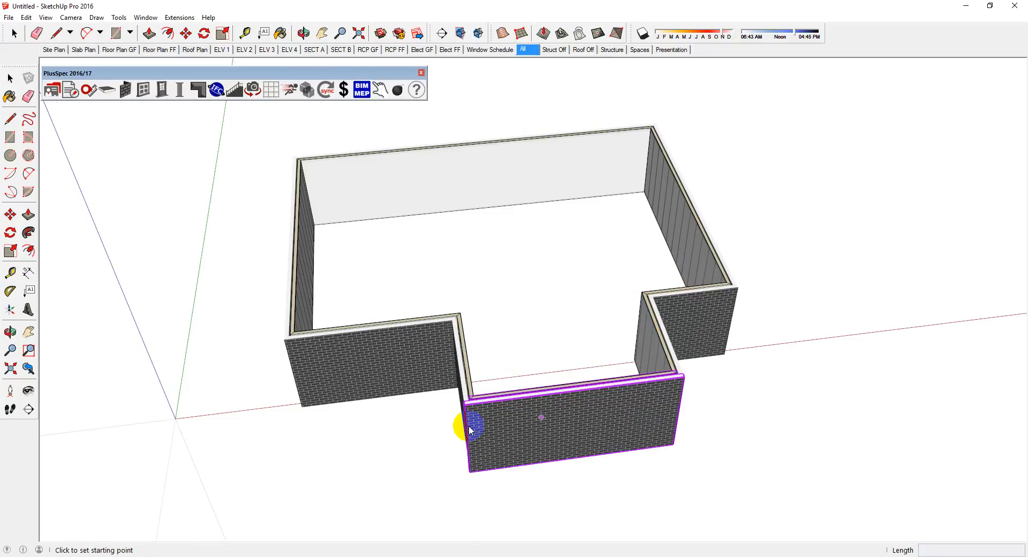
Step: Split the opposite long wall about 4.8 m from its corner nearer the origin
middle_click_drag(394, 300, 532, 317)
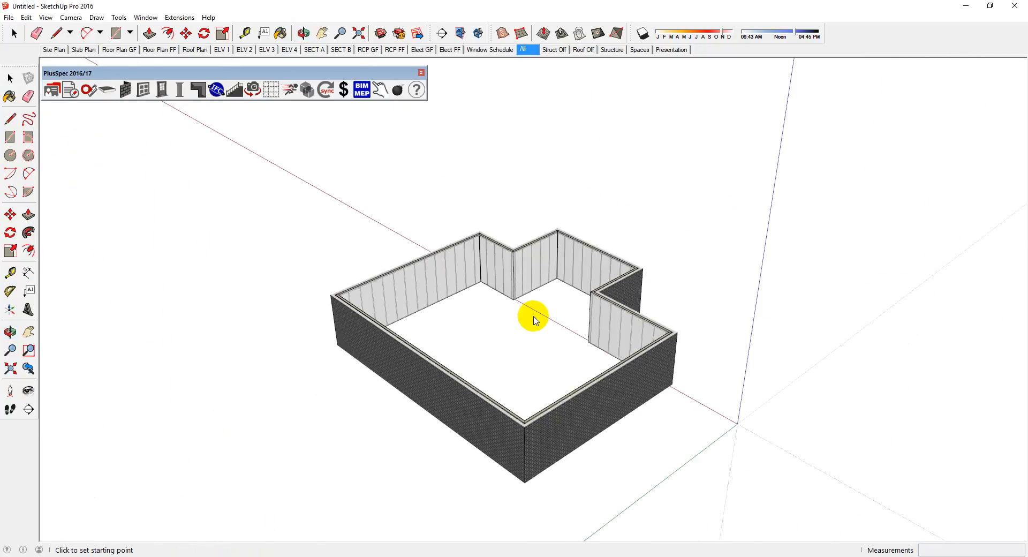
key("space")
right_click(416, 384)
mouse_move(466, 350)
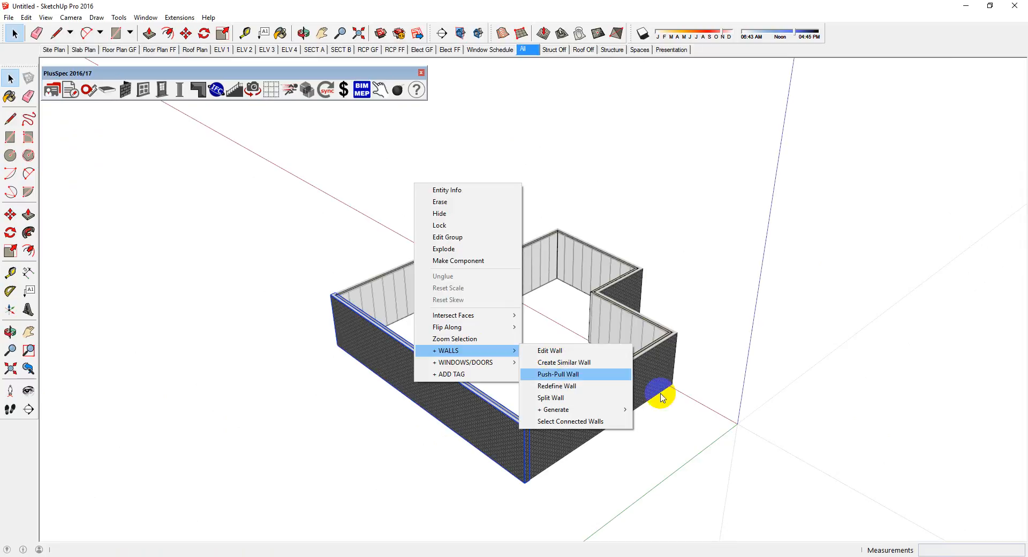
left_click(590, 400)
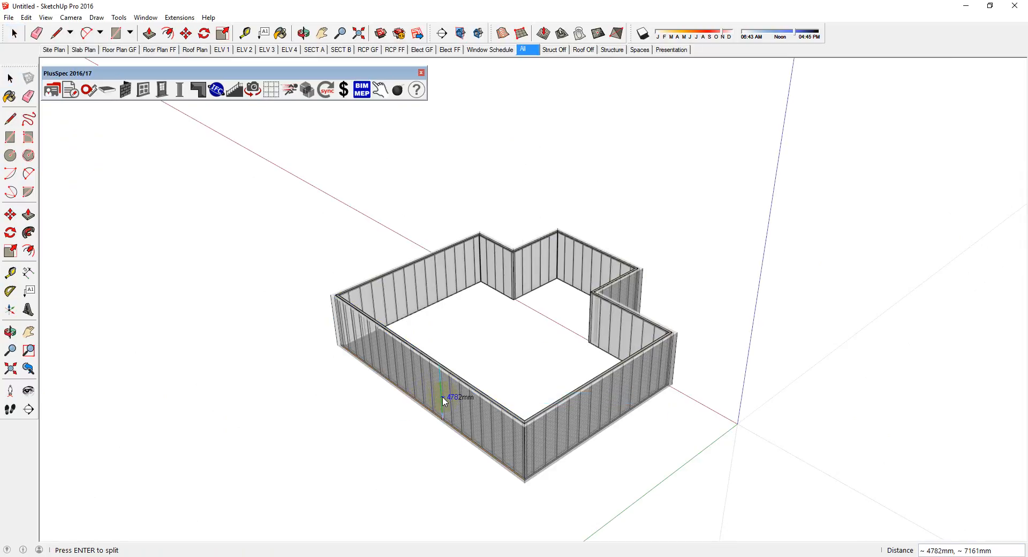
left_click(441, 401)
Step: Push-pull the shorter section of the split rear wall inward to step that corner of the building in
left_click(477, 413)
left_click(125, 90)
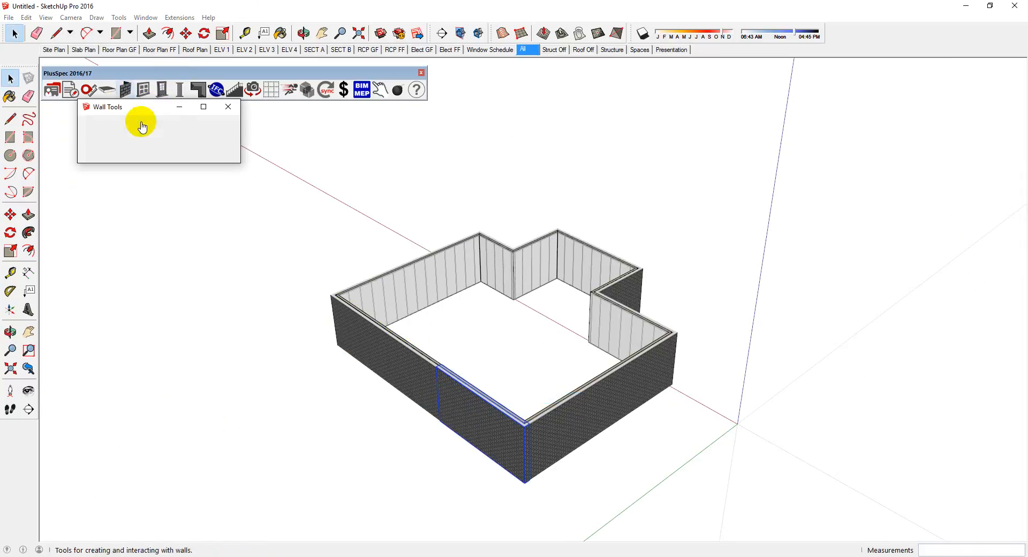
left_click(134, 130)
middle_click_drag(488, 318, 353, 397)
left_click(437, 370)
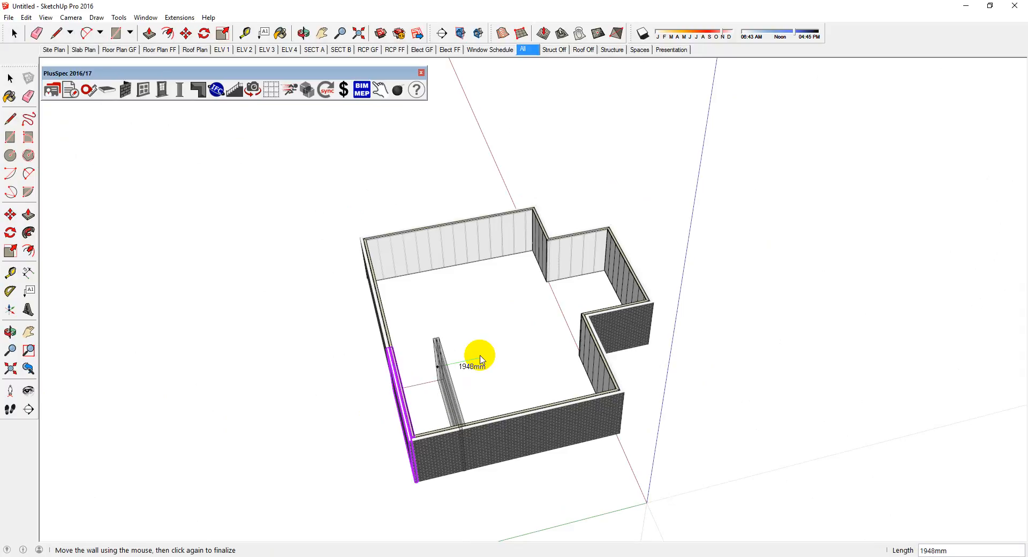
left_click(589, 389)
key("space")
Step: Start adding windows to the front wall section nearer the origin, using the Awning Window (AWS Vantage) component, and submit the settings
middle_click_drag(821, 346, 519, 424)
scroll(358, 214, "up", 6)
left_click(384, 308)
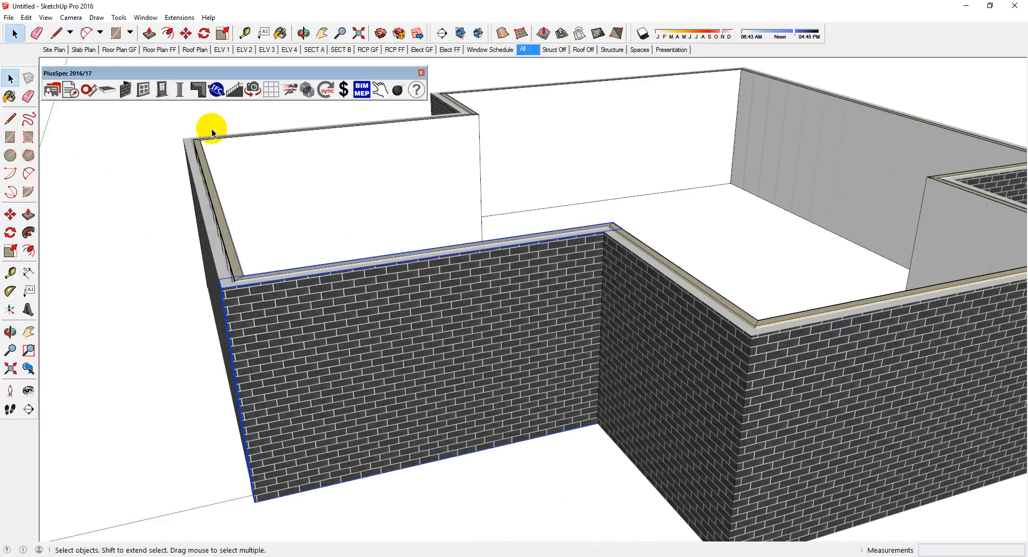
left_click(143, 89)
left_click(20, 32)
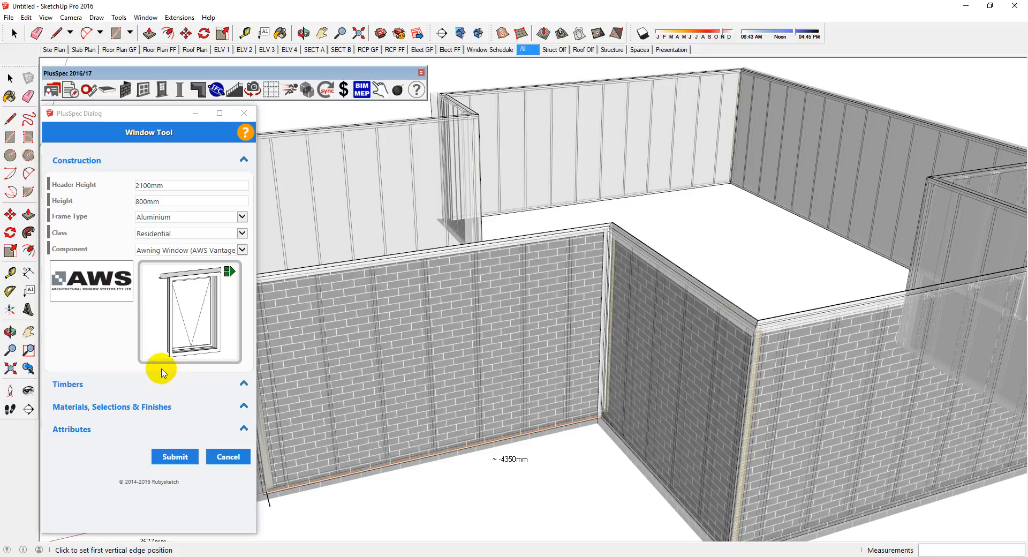
scroll(425, 375, "down", 3)
scroll(448, 323, "up", 5)
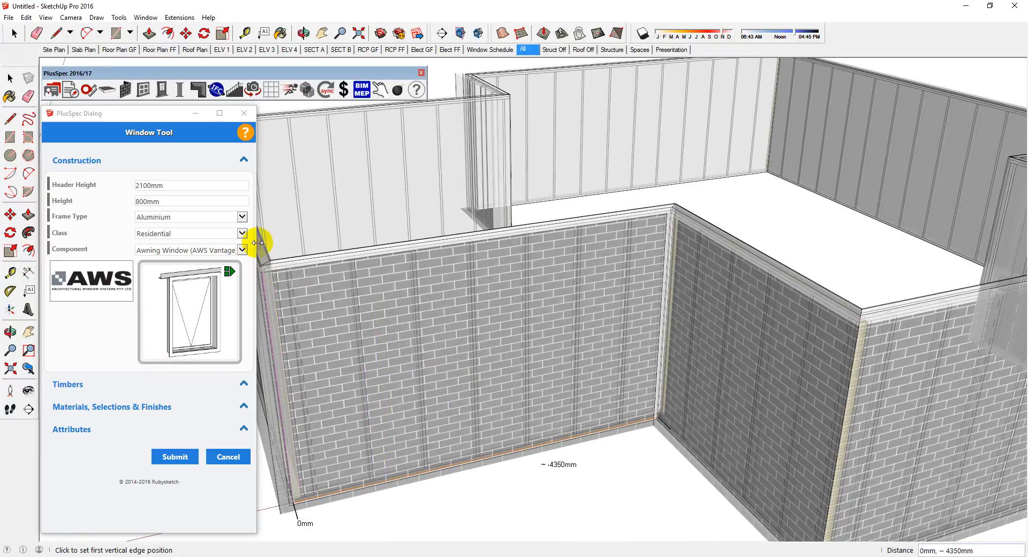
left_click(242, 249)
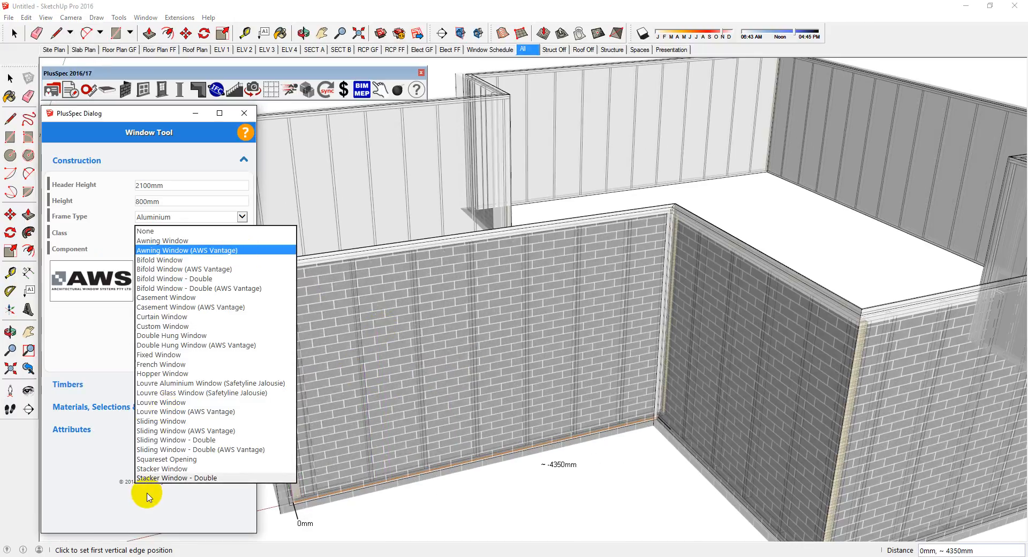
left_click(164, 250)
left_click(182, 456)
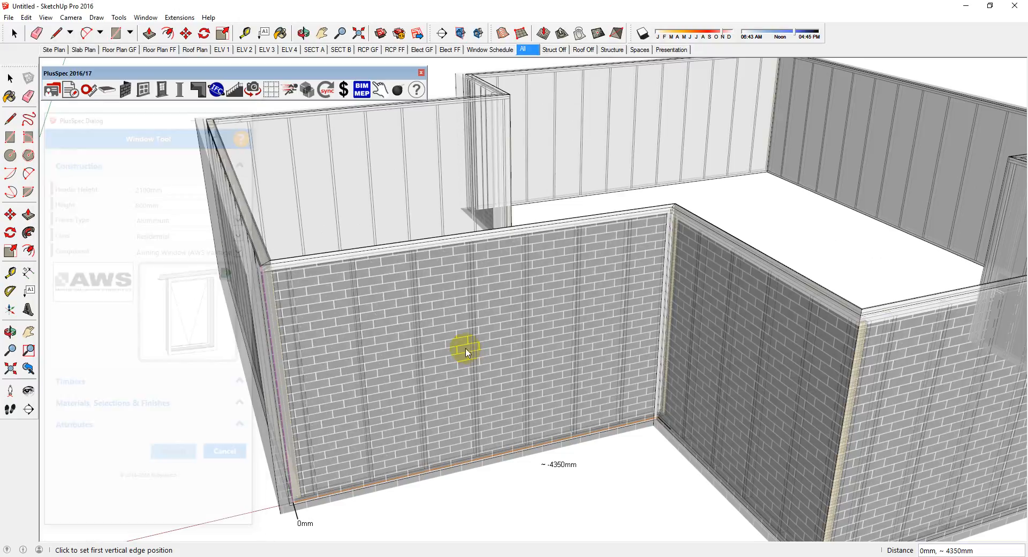
Step: Place an awning window about 575 mm wide in the brick wall, about 940 mm from its outer corner
left_click(377, 340)
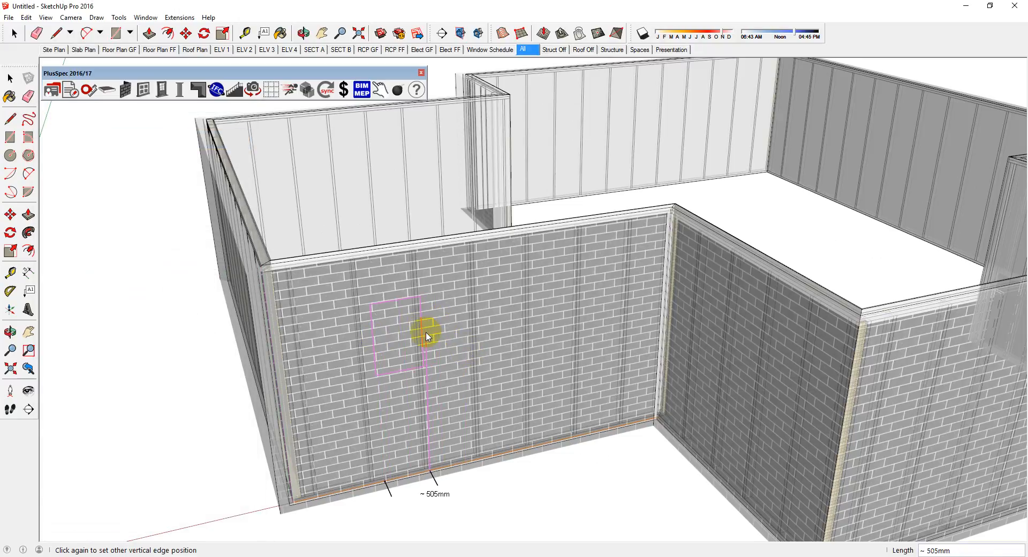
left_click(422, 333)
left_click(408, 356)
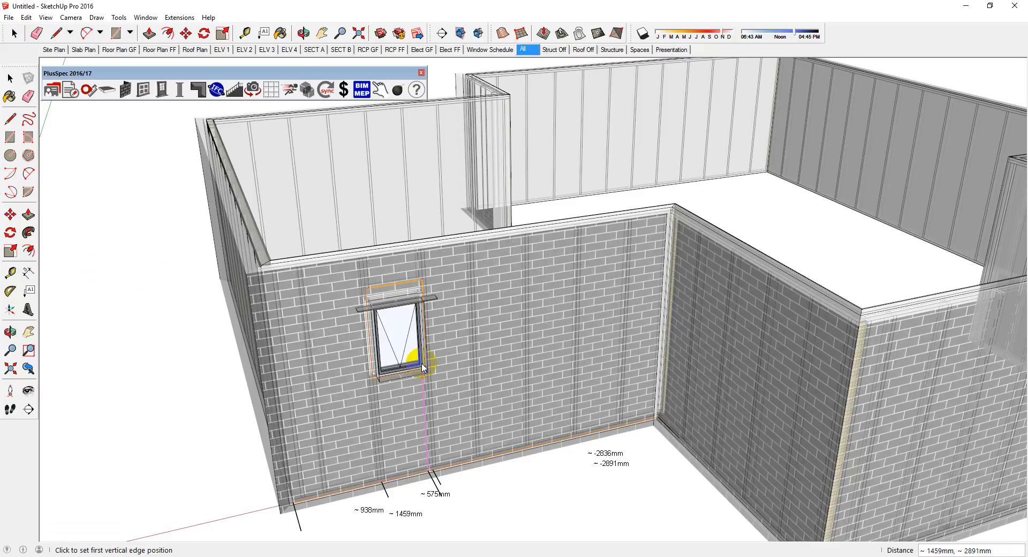
scroll(370, 316, "up", 5)
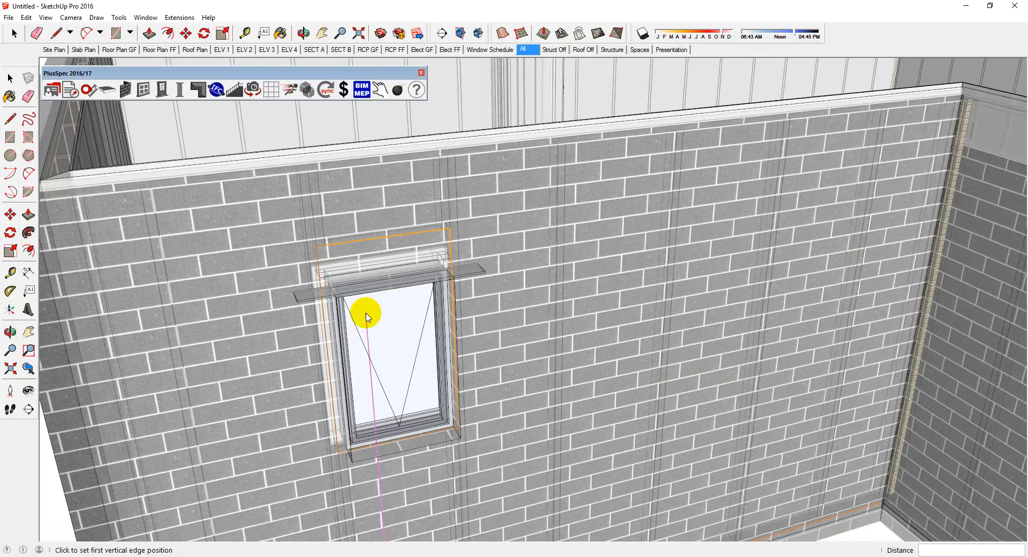
scroll(360, 321, "up", 4)
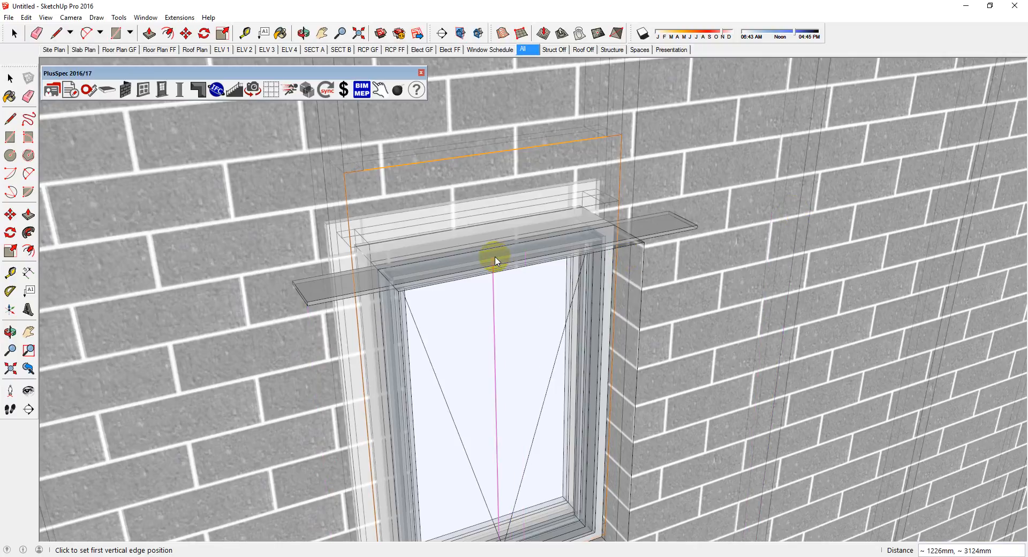
Step: Place a second awning window about 1470 mm wide in the same wall, between the first window and the projecting section
scroll(229, 307, "down", 5)
middle_click_drag(228, 310, 409, 385)
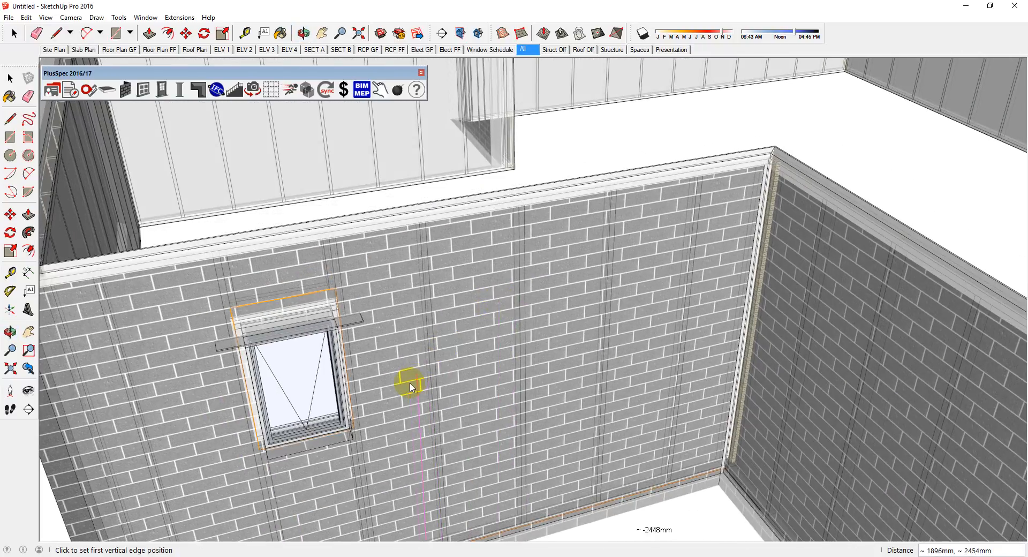
left_click(412, 384)
left_click(624, 353)
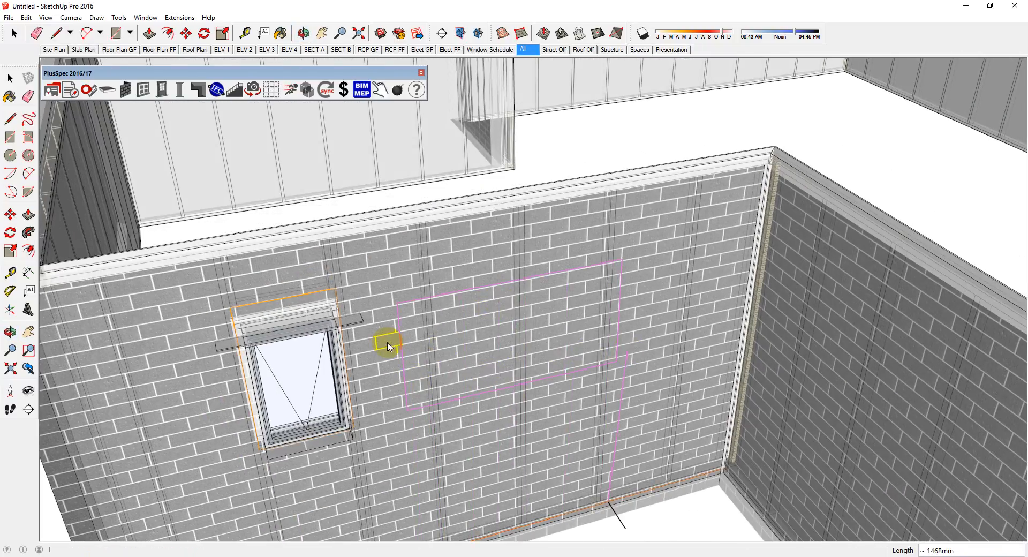
left_click(352, 384)
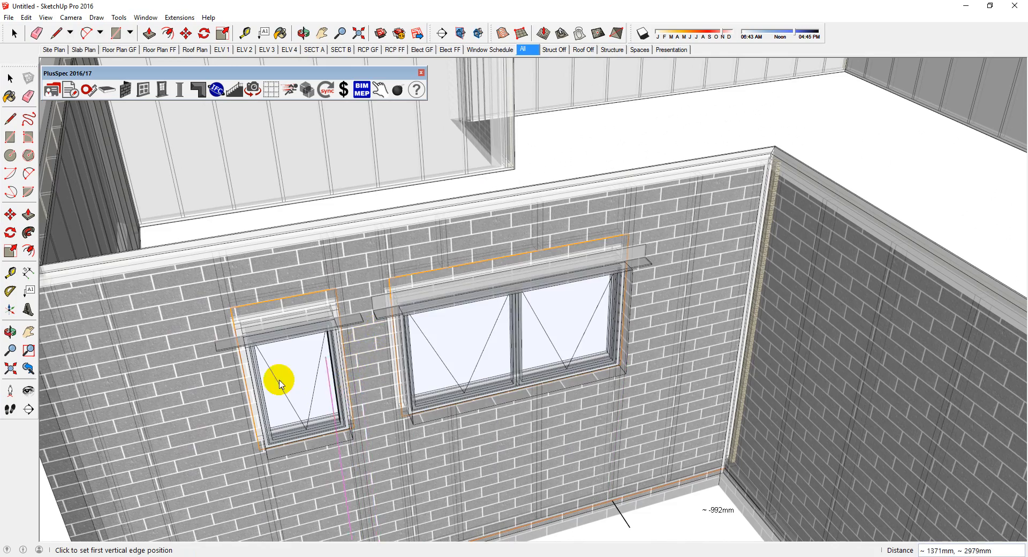
Step: Examine the lintels above the two awning windows
scroll(275, 378, "up", 6)
middle_click_drag(664, 221, 534, 200)
scroll(568, 218, "up", 5)
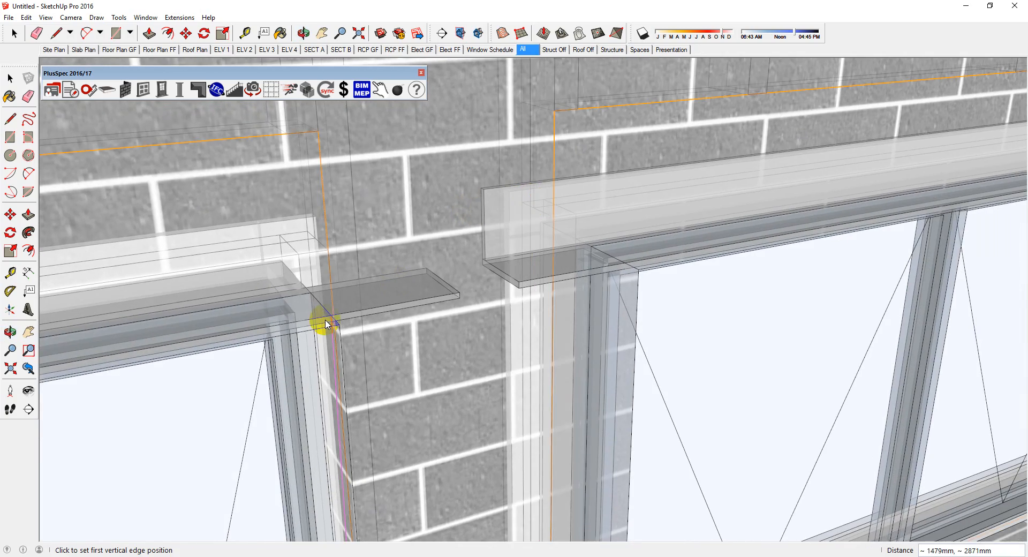
scroll(316, 300, "down", 3)
scroll(316, 294, "down", 10)
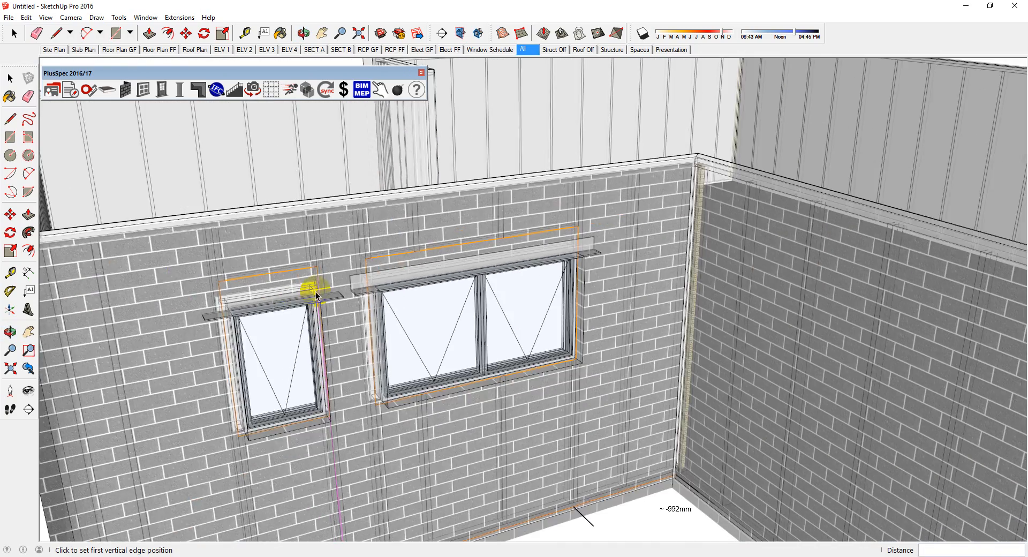
key("space")
left_click(316, 291)
scroll(316, 291, "down", 5)
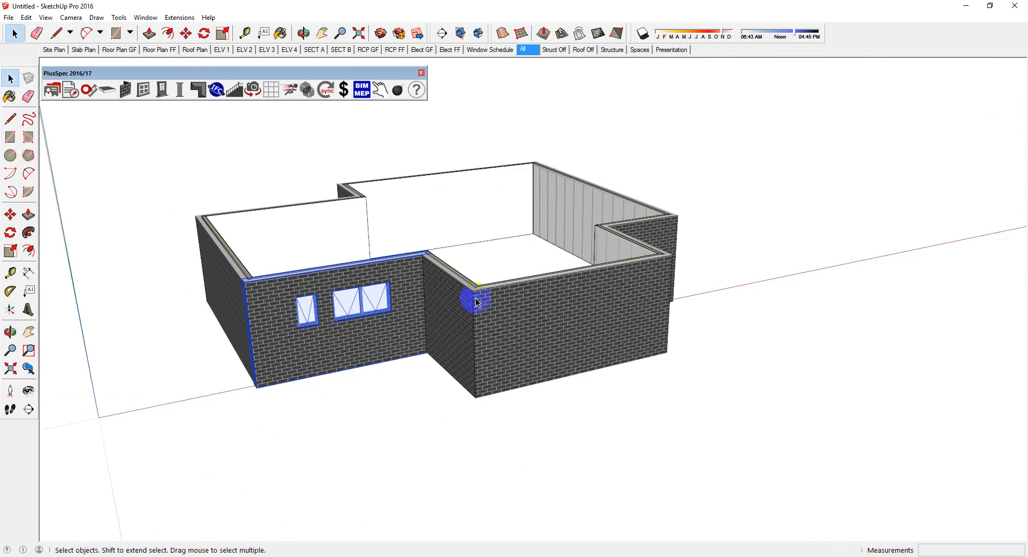
Step: Start adding a door to the front wall of the projecting section, using the Swinging External Glass Door component, and submit the settings
left_click(544, 339)
left_click(161, 89)
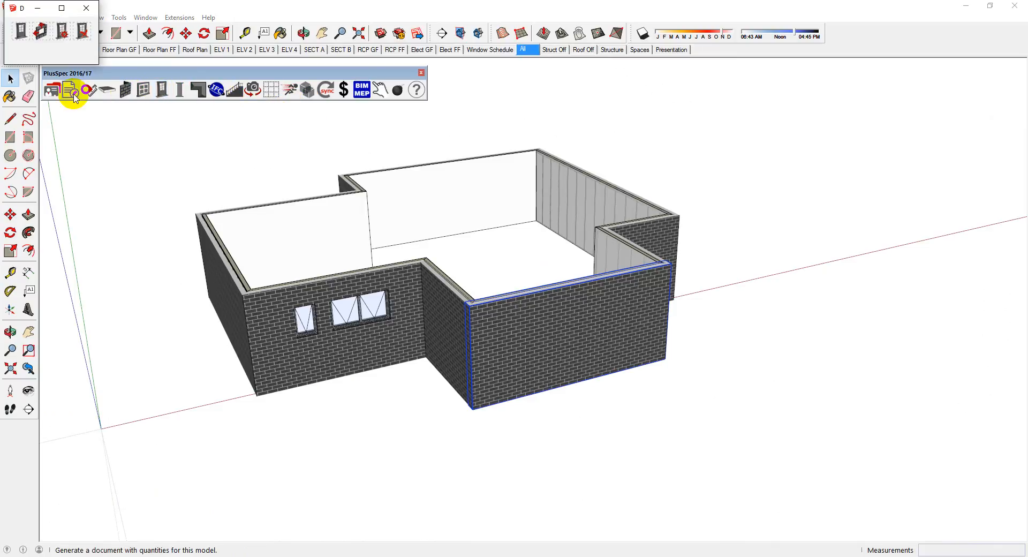
left_click(197, 245)
left_click(218, 202)
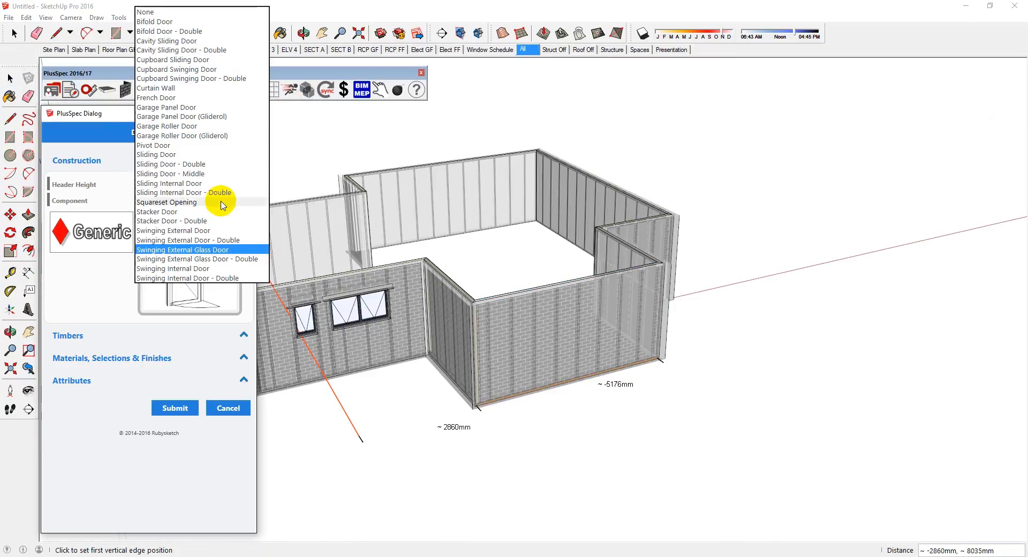
left_click(193, 254)
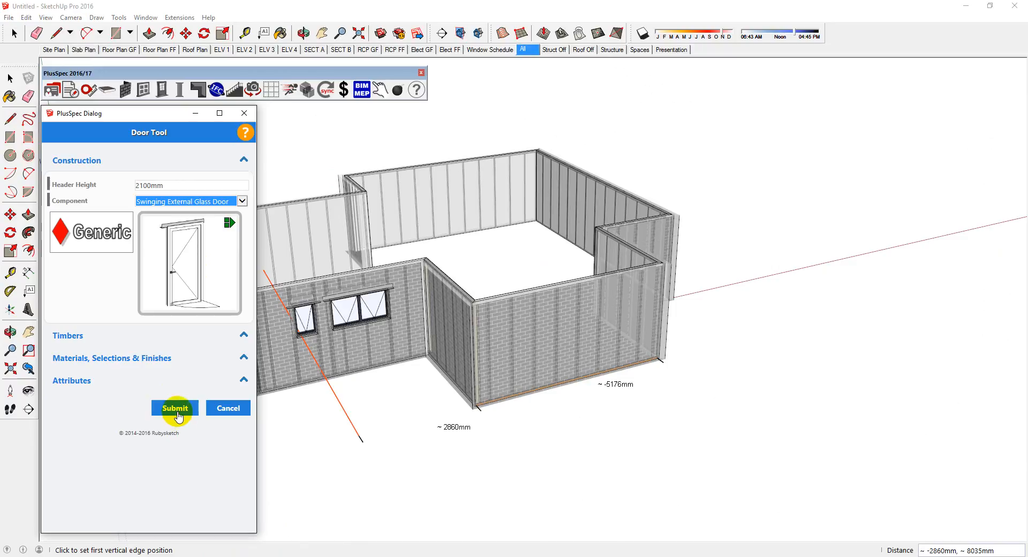
left_click(175, 408)
Step: Place the external glass door, about 826 mm wide, near the middle of the projecting front wall
middle_click_drag(615, 333, 514, 374)
scroll(514, 376, "up", 1)
left_click(483, 369)
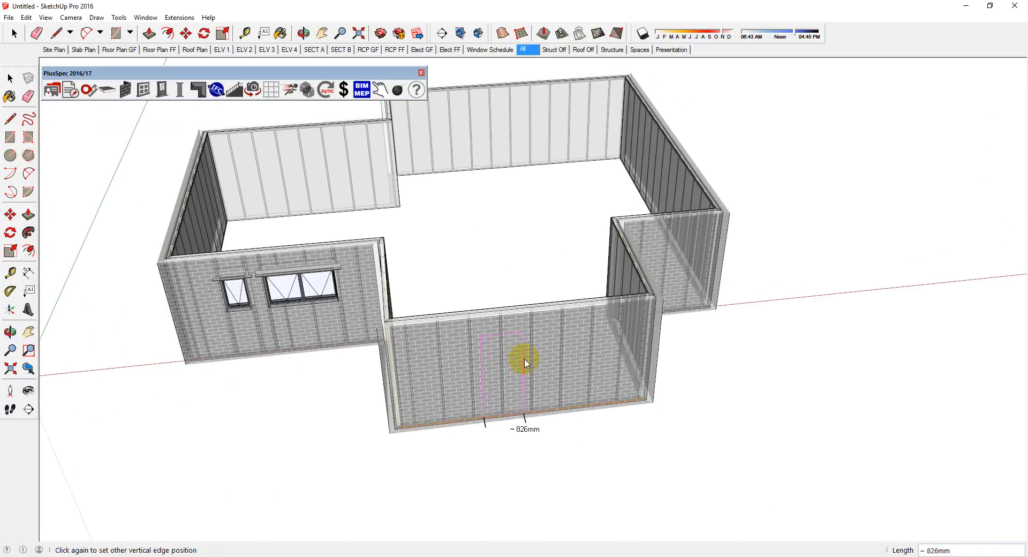
left_click(525, 362)
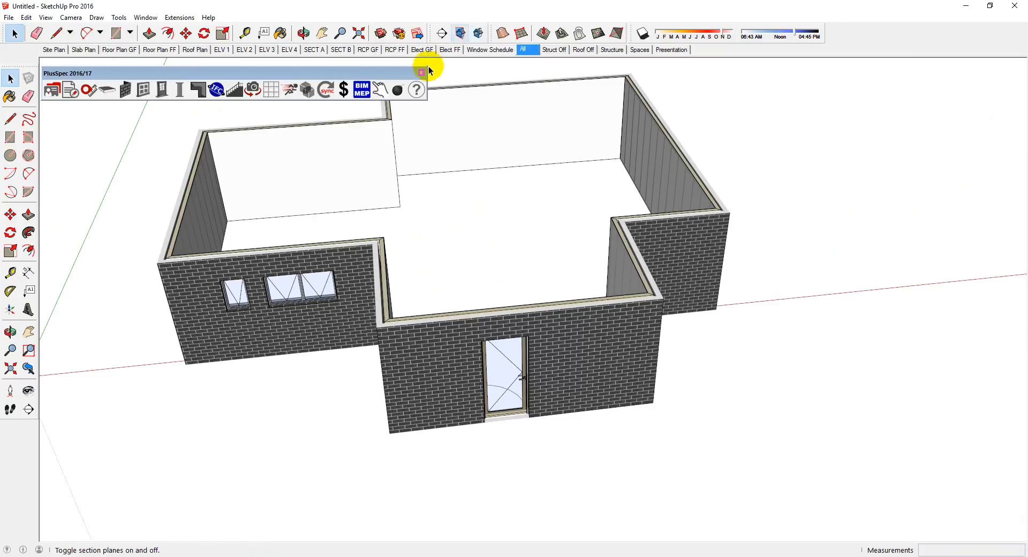
Step: Use the component interaction tool to swing the external glass door open towards the outside of the front wall
left_click(382, 92)
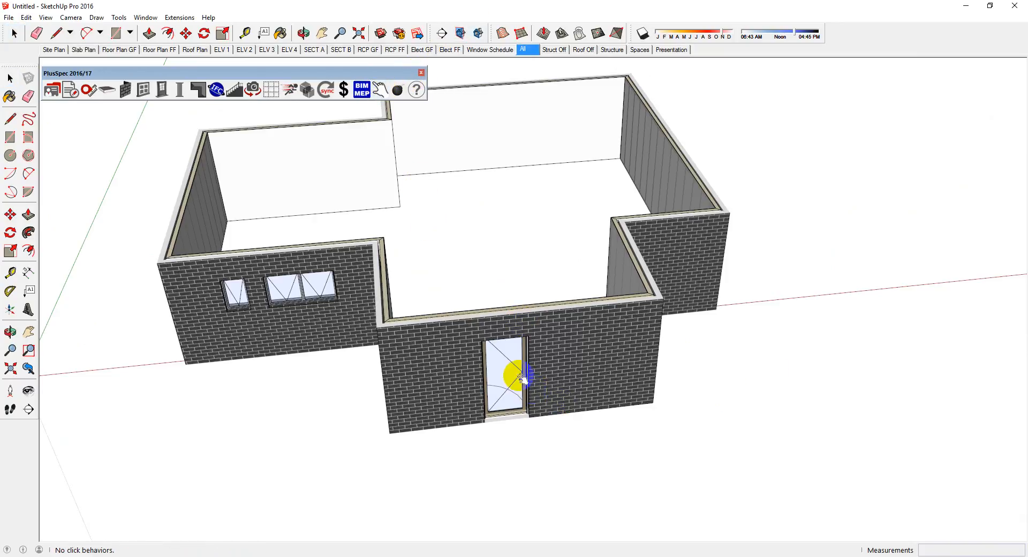
scroll(510, 367, "up", 2)
left_click(506, 355)
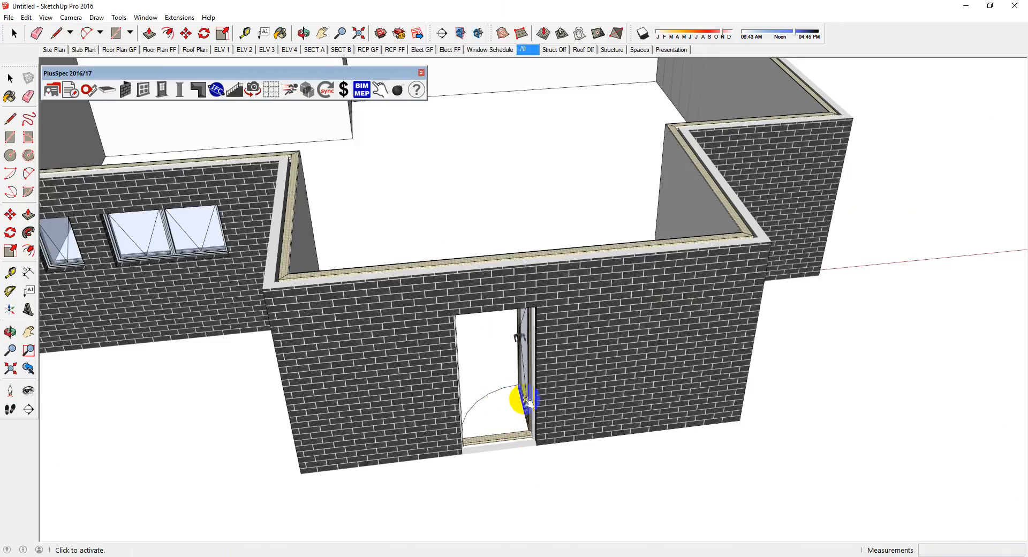
left_click(493, 429)
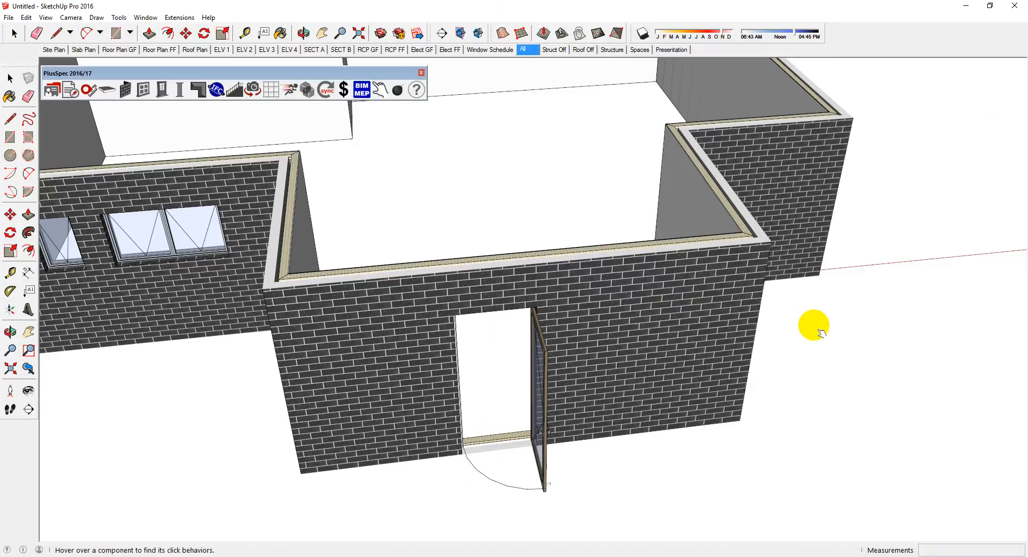
key("ctrl+z")
scroll(814, 325, "down", 2)
middle_click_drag(408, 346, 477, 290)
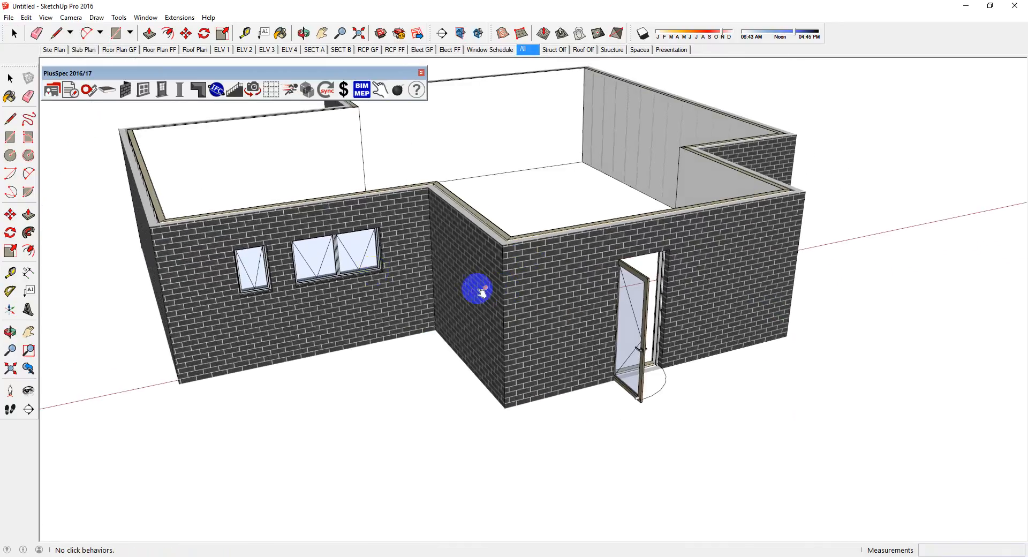
Step: Open both sashes of the wider awning window with the component interaction tool, then return to selection mode
left_click(363, 253)
left_click(322, 231)
scroll(316, 233, "up", 6)
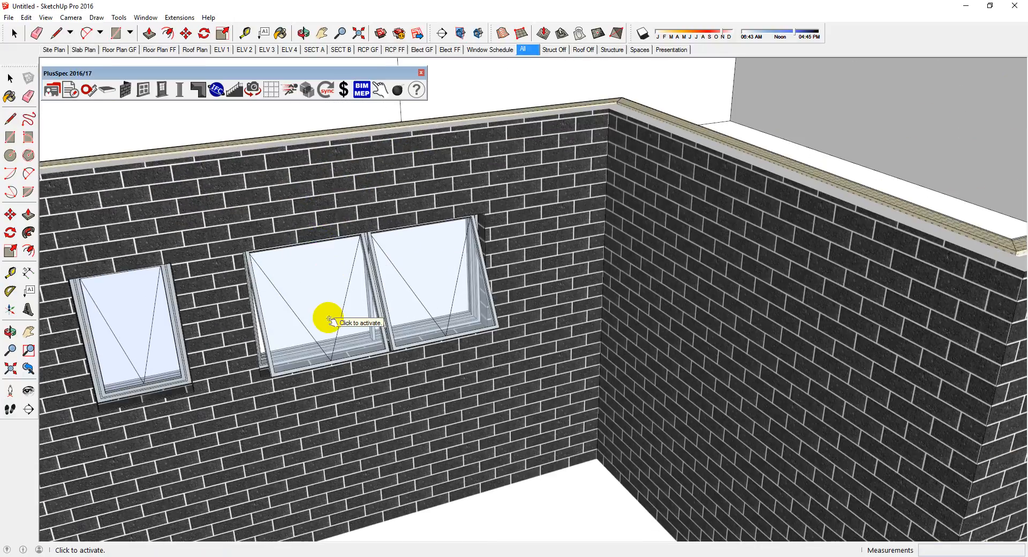
middle_click_drag(328, 305, 377, 319)
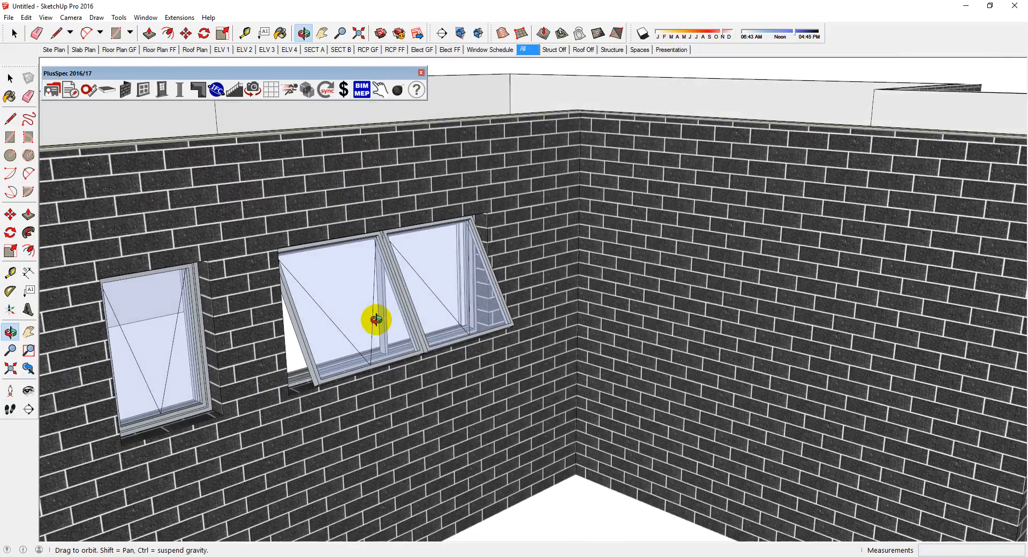
scroll(305, 351, "down", 5)
scroll(280, 275, "down", 4)
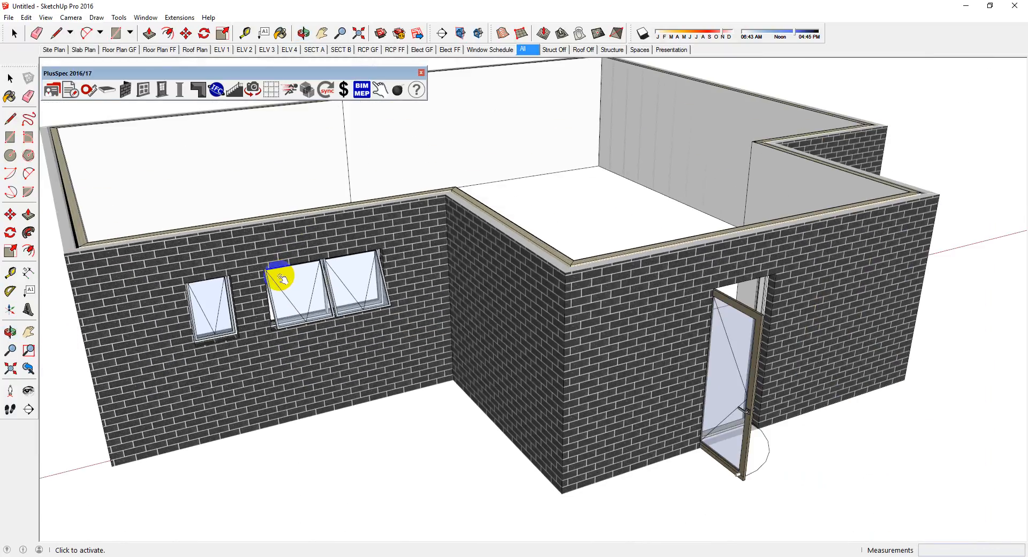
scroll(280, 277, "down", 3)
scroll(523, 333, "up", 4)
scroll(626, 338, "down", 2)
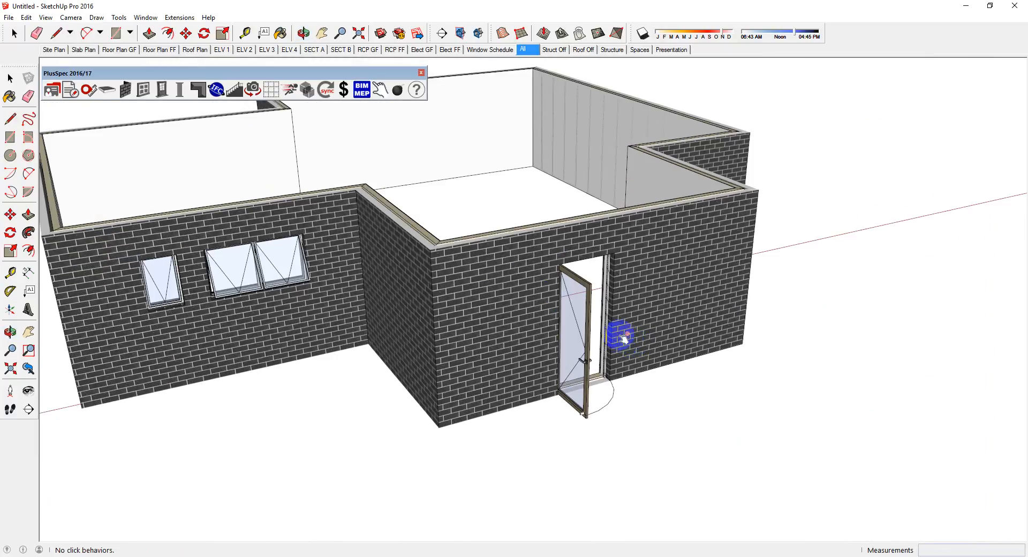
middle_click_drag(623, 337, 608, 358)
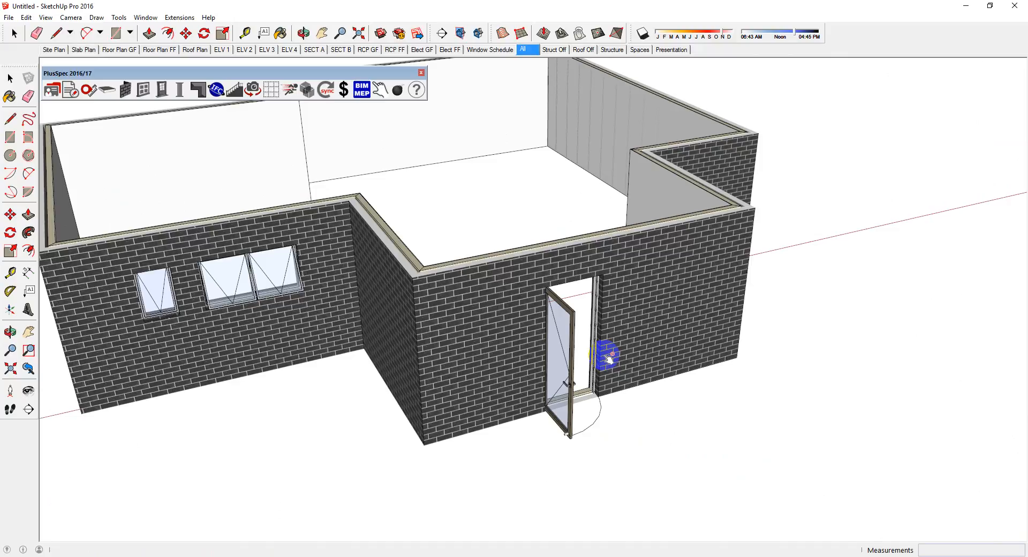
key("space")
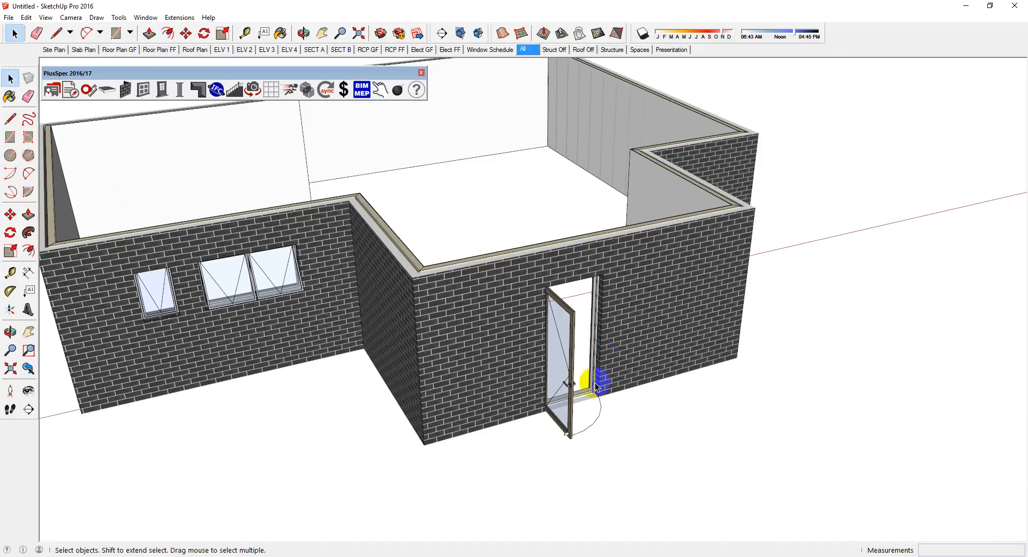
Step: Examine the timber framing around the windows and door in the Structure scene, then return to the All scene
left_click(612, 49)
mouse_move(90, 266)
middle_mouse_down()
mouse_move(195, 224)
mouse_move(282, 220)
mouse_move(76, 280)
middle_mouse_up()
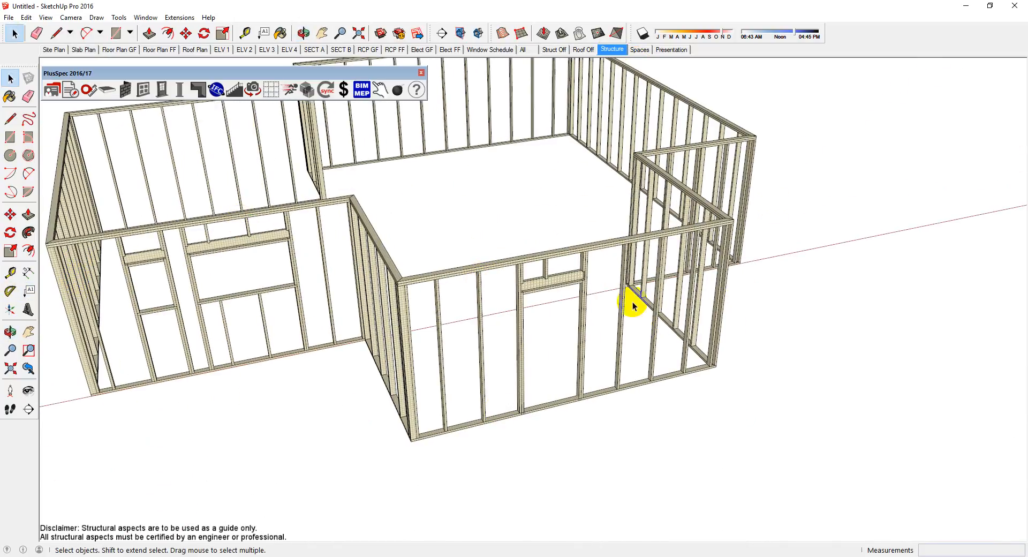
left_click(522, 50)
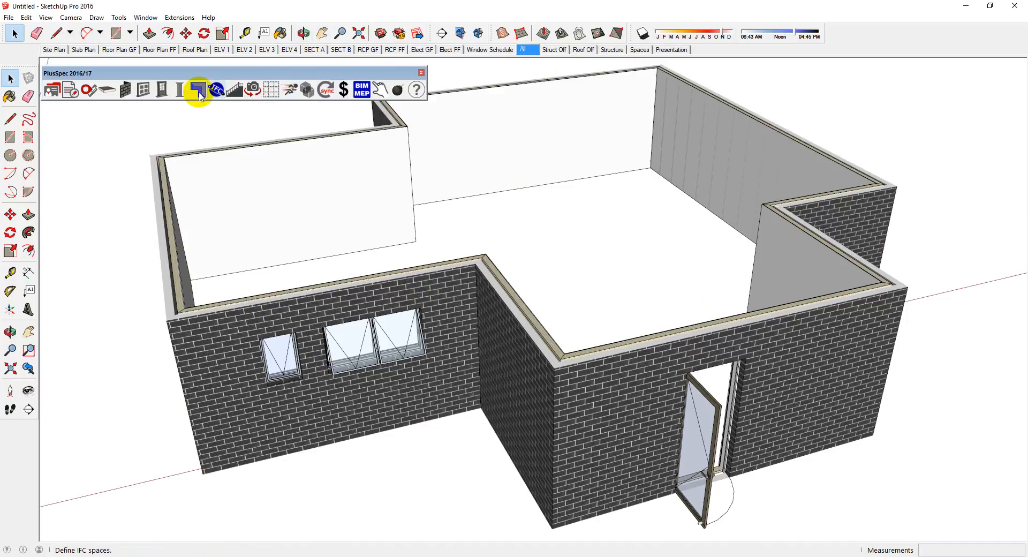
Step: Delete the wider two-sash awning window and check its wall's framing in the Structure scene before returning to the All scene
left_click(142, 94)
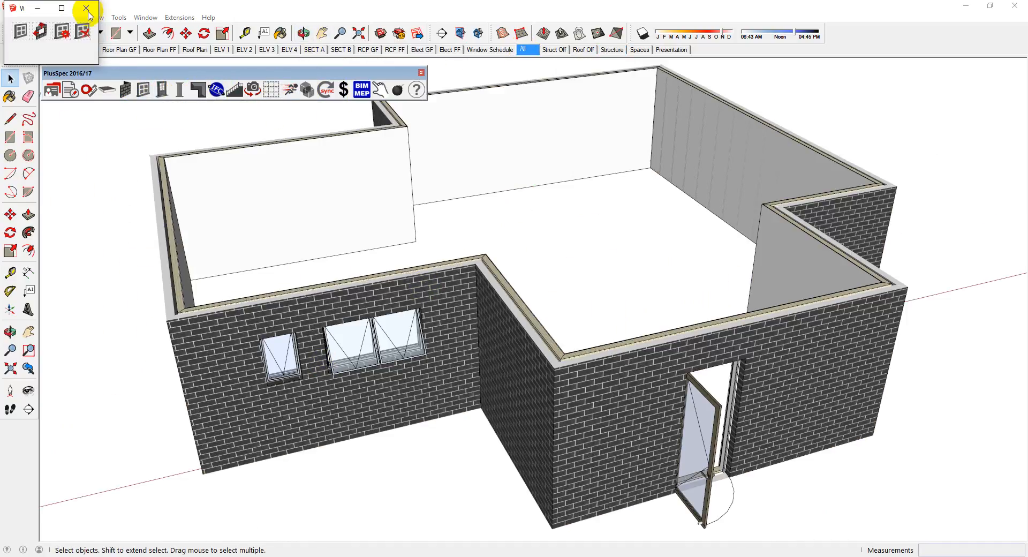
left_click(81, 31)
left_click(382, 336)
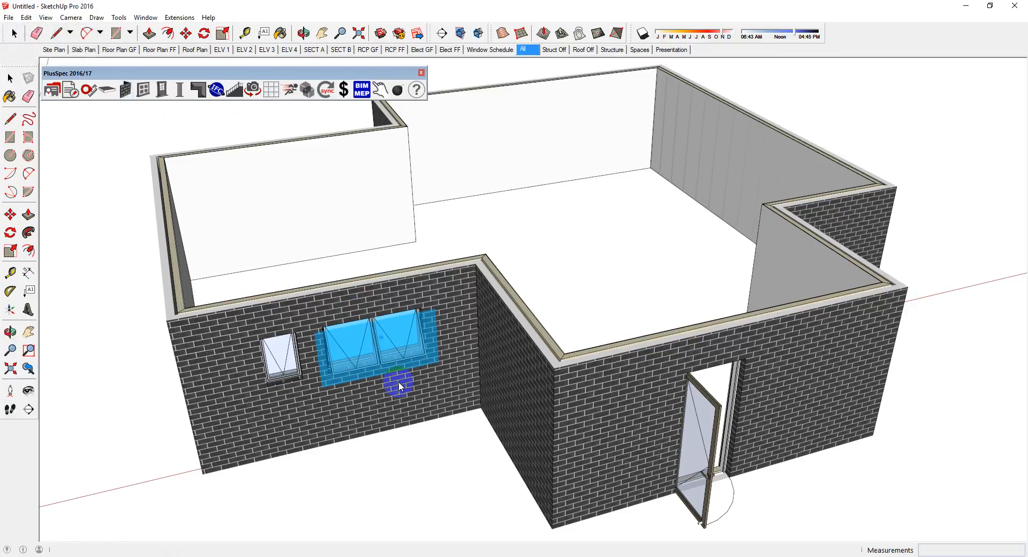
left_click(610, 50)
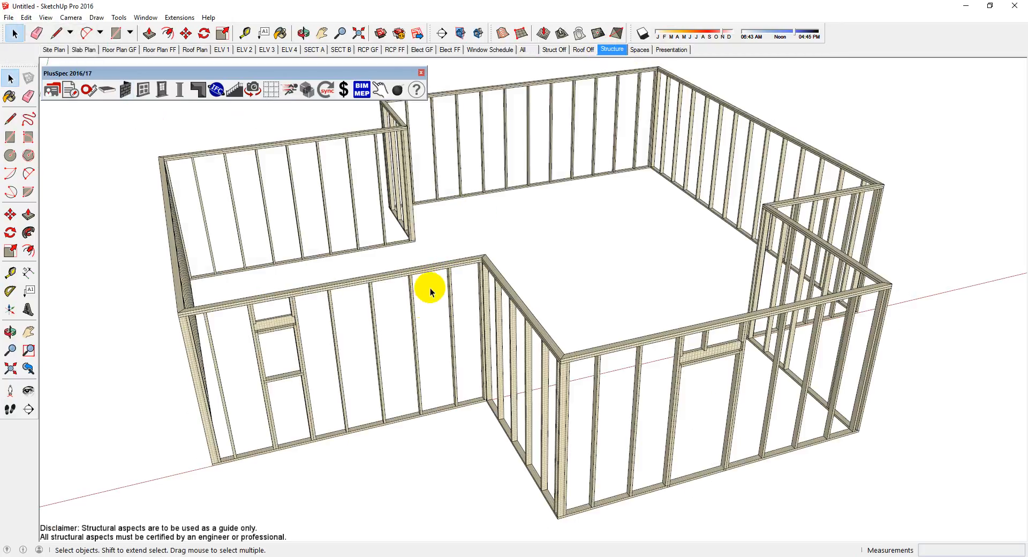
left_click(524, 49)
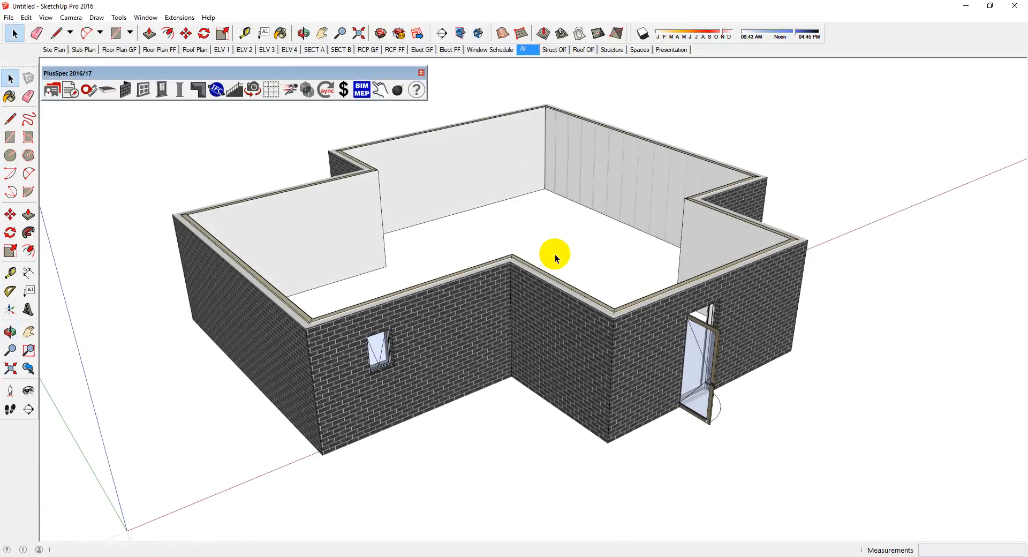
Step: Generate a floor face from the building's walls, starting from the side wall of the projecting section
left_click(547, 290)
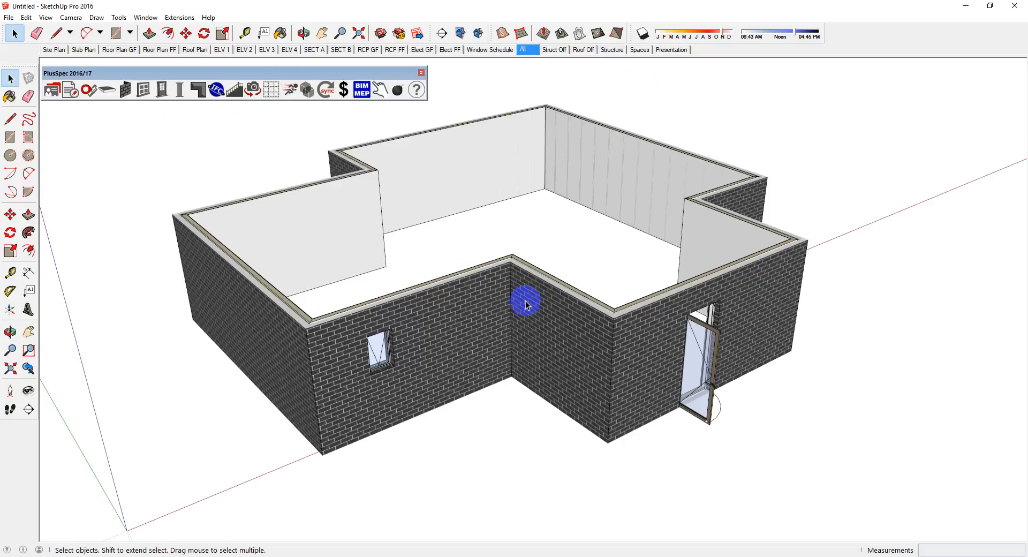
middle_click_drag(454, 294, 525, 319)
right_click(527, 321)
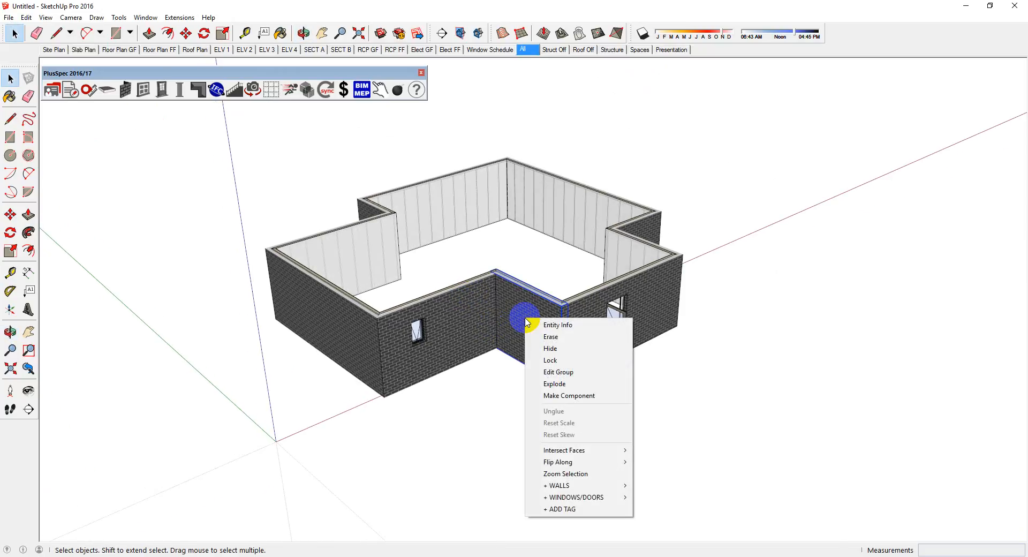
mouse_move(594, 485)
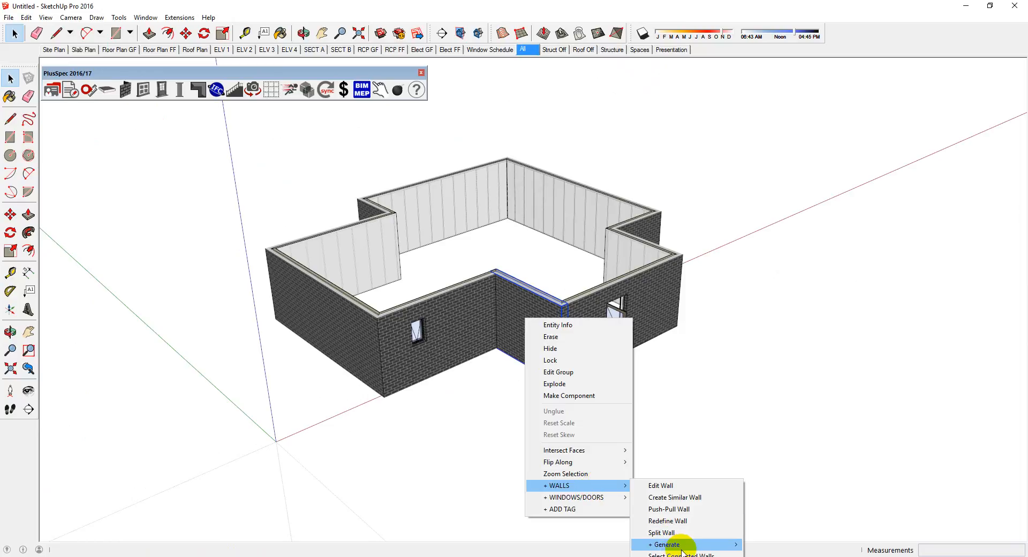
mouse_move(683, 546)
left_click(779, 544)
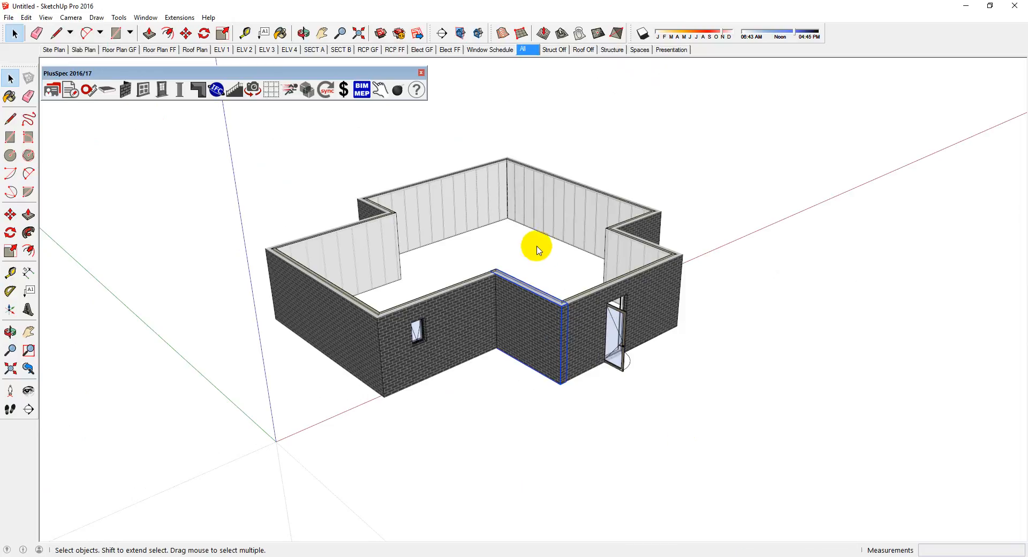
Step: Create a Ground Floor slab from the floor face: 100 mm thick, footings 400 mm wide and 350 mm deep, recess 150 by 172 mm
left_click(476, 298)
middle_click_drag(476, 295, 487, 310)
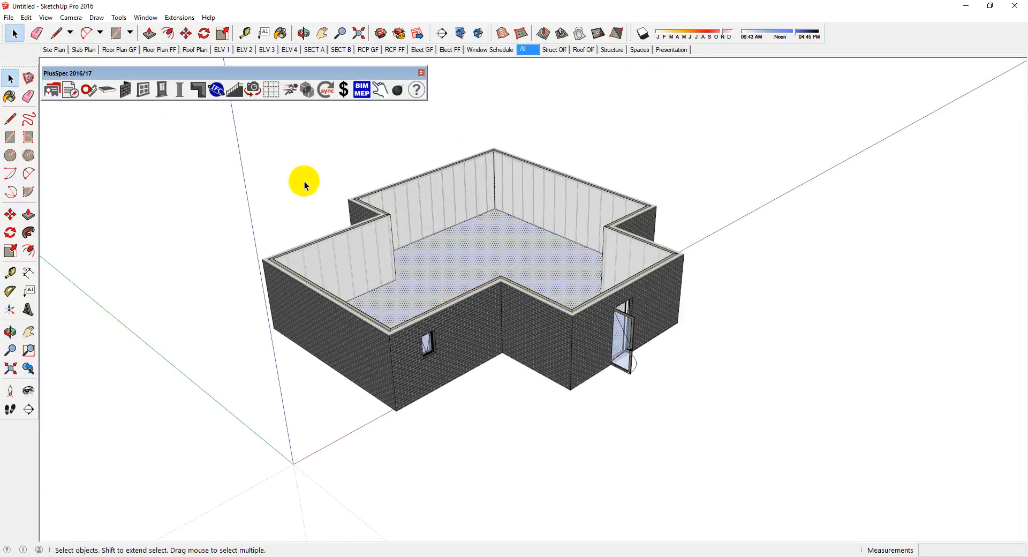
left_click(107, 90)
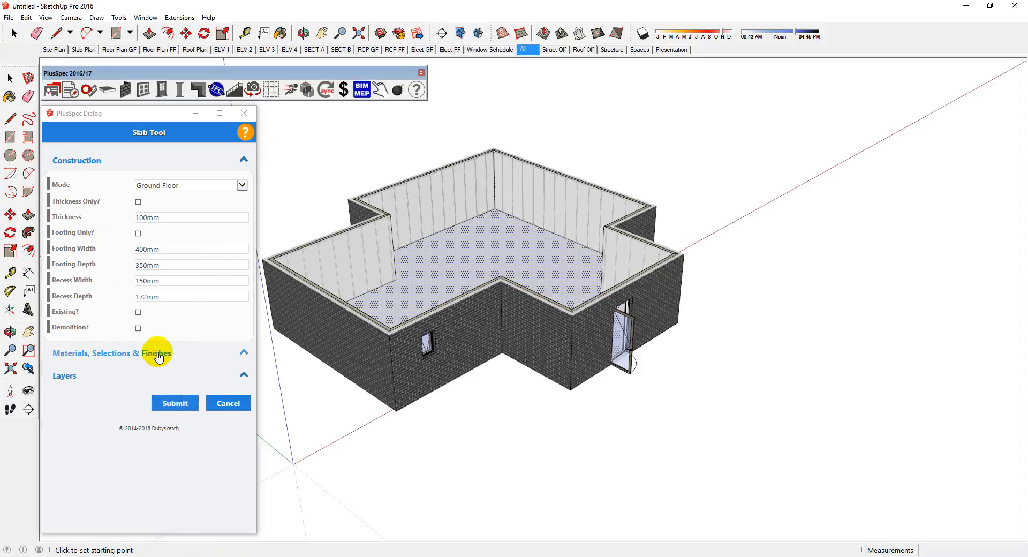
left_click(178, 406)
Step: Examine the slab's recessed edge and footings beneath the brick walls from below and from outside
scroll(375, 259, "up", 5)
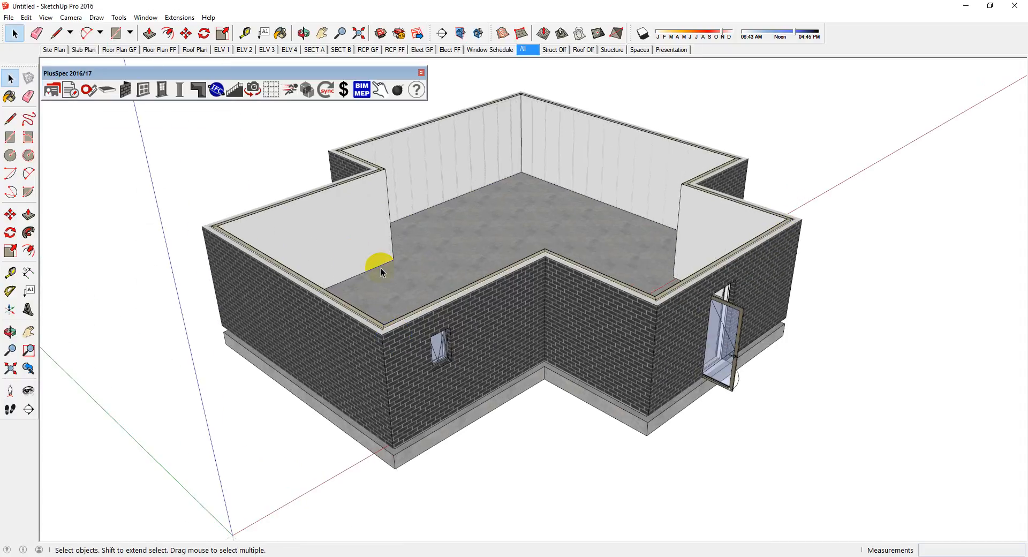
middle_click_drag(375, 259, 278, 375)
scroll(233, 261, "up", 2)
middle_click_drag(174, 168, 228, 291)
scroll(228, 290, "up", 3)
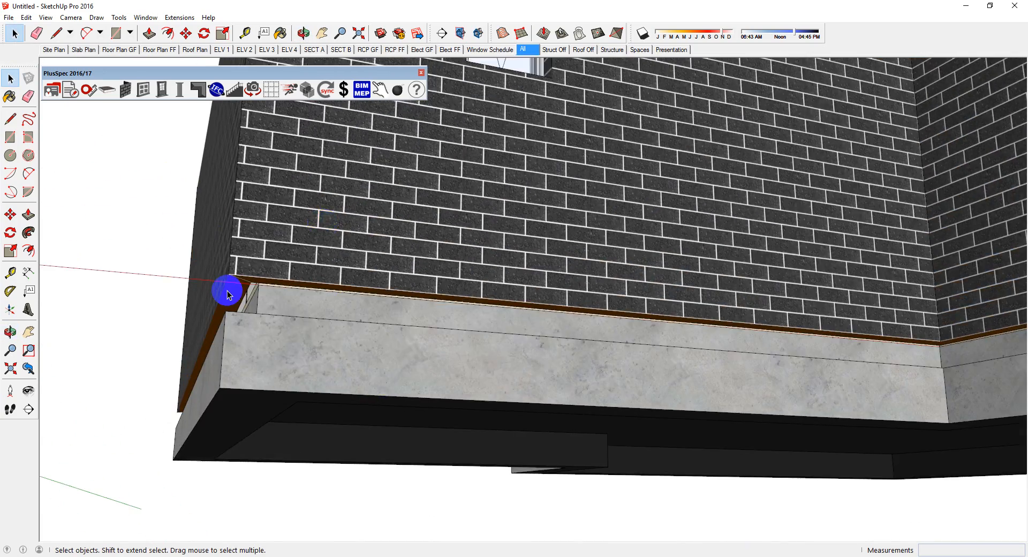
scroll(234, 328, "down", 5)
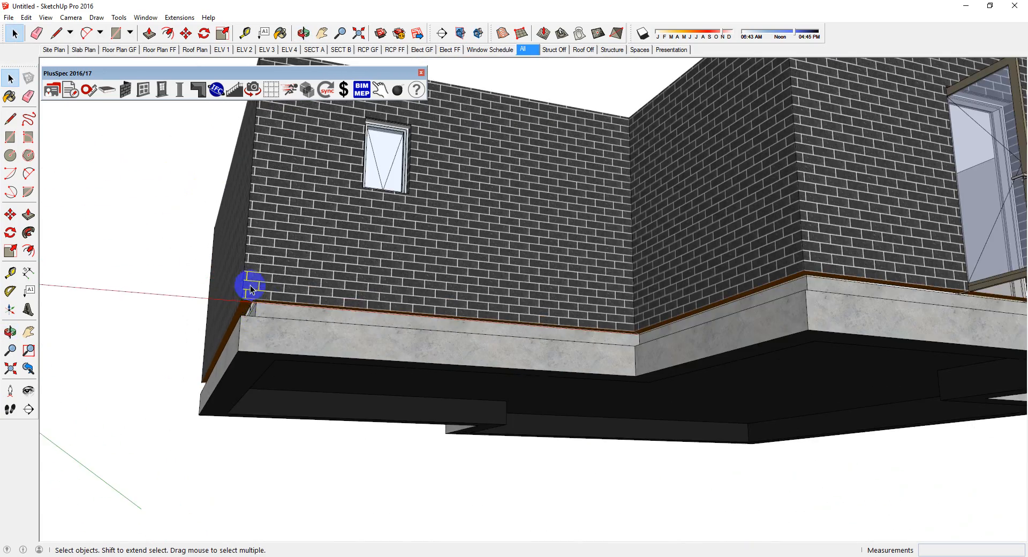
middle_click_drag(250, 289, 271, 355)
middle_click_drag(275, 309, 314, 415)
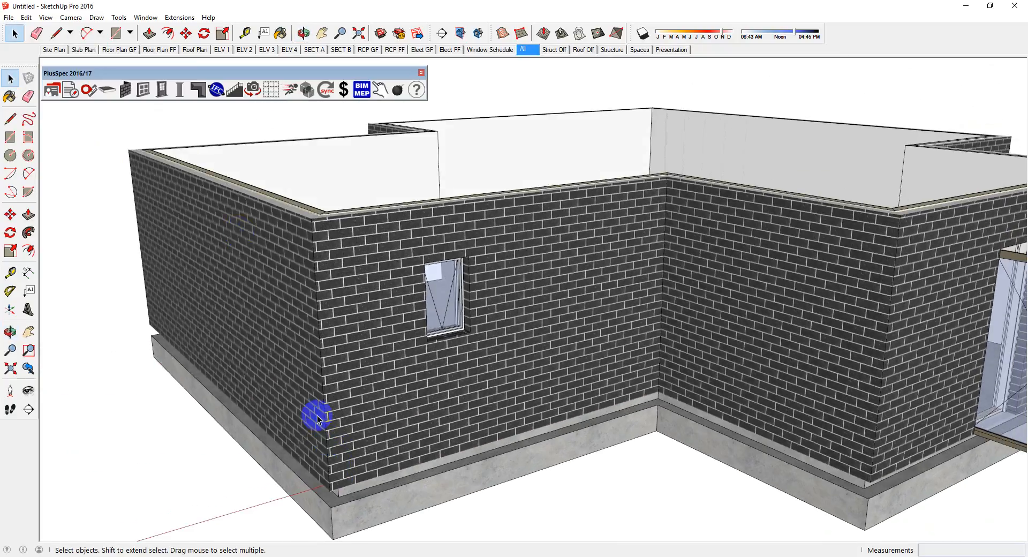
scroll(237, 230, "down", 3)
middle_click_drag(237, 231, 382, 260)
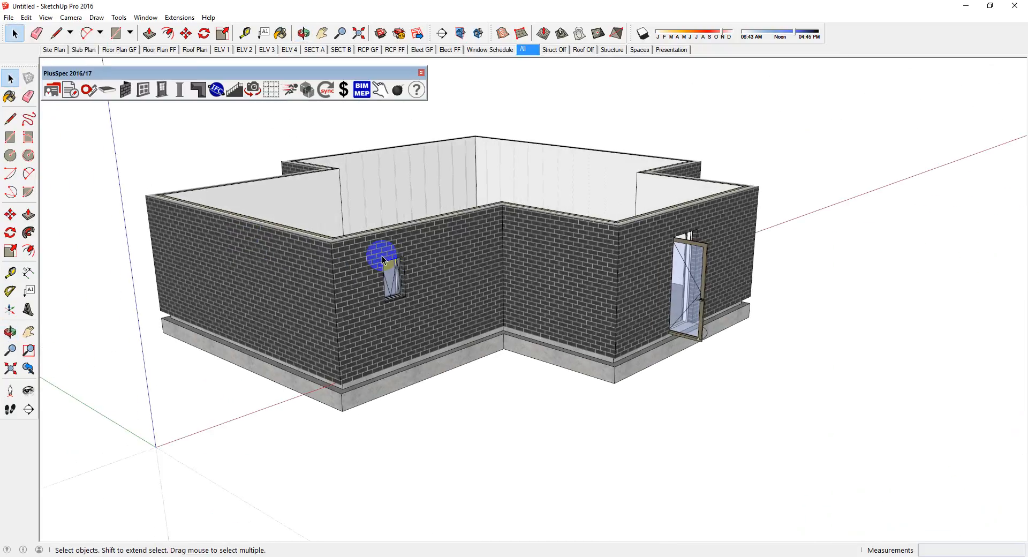
Step: Select all connected walls and edit them with an external step down of 172 mm so the brickwork meets the slab recess
right_click(548, 249)
mouse_move(583, 418)
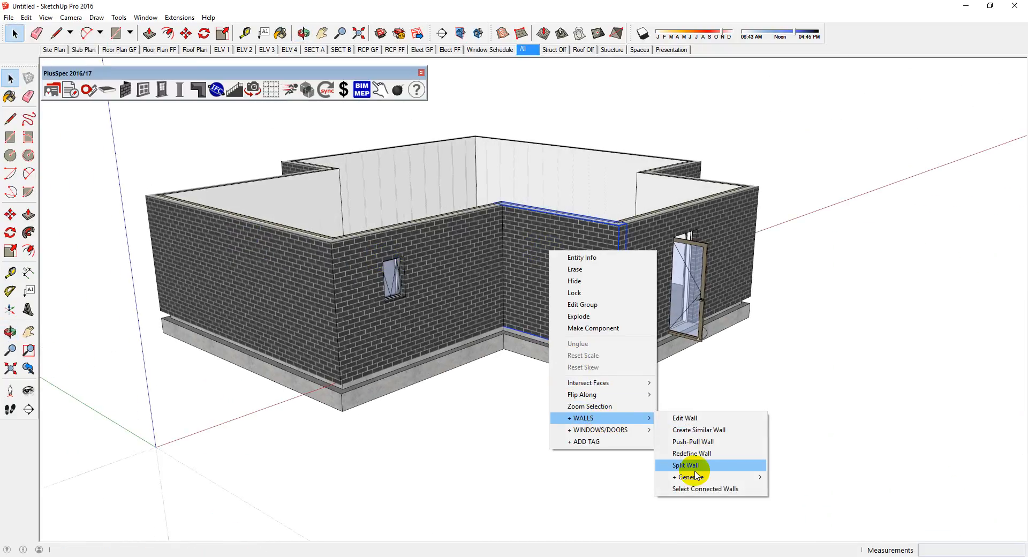
left_click(707, 488)
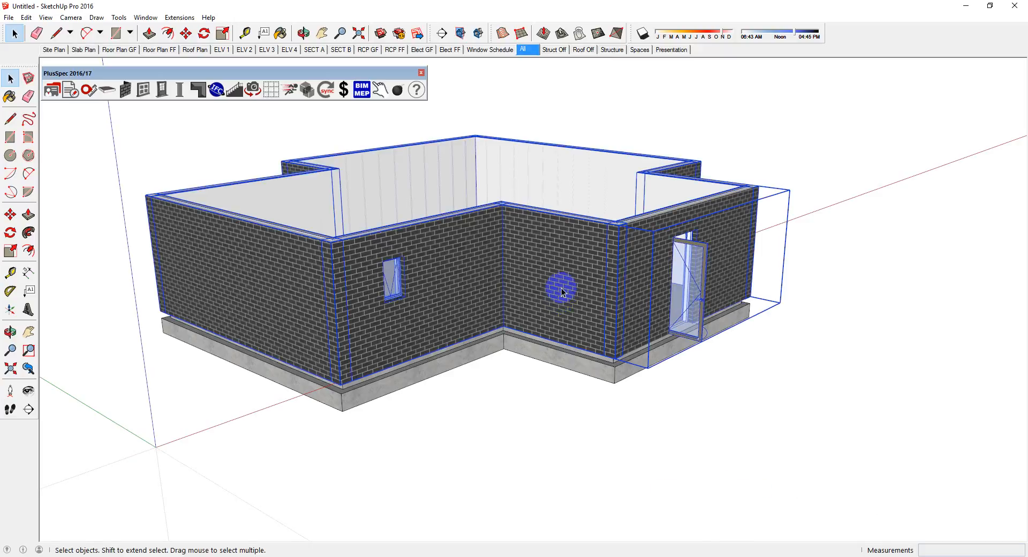
right_click(561, 288)
mouse_move(620, 451)
left_click(689, 452)
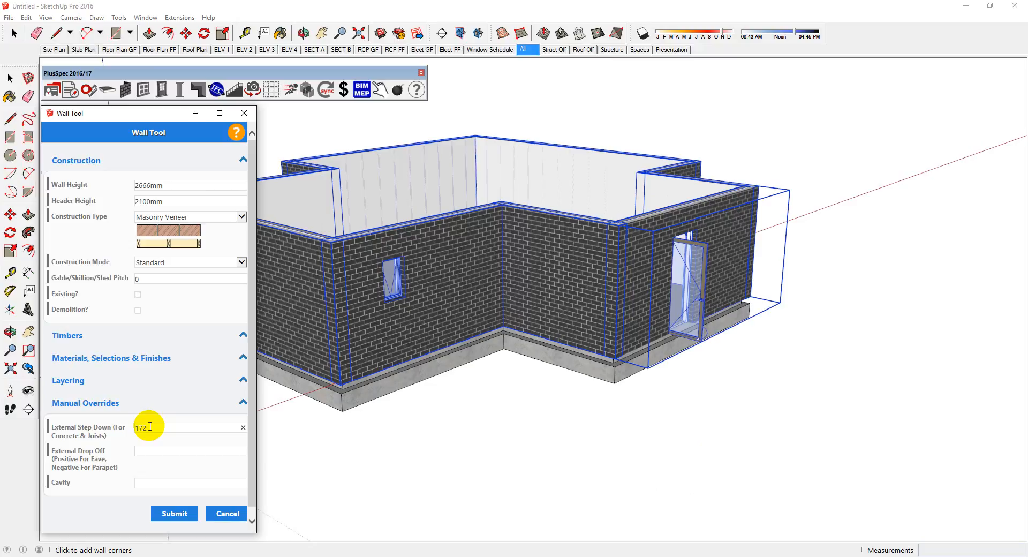
left_click(174, 513)
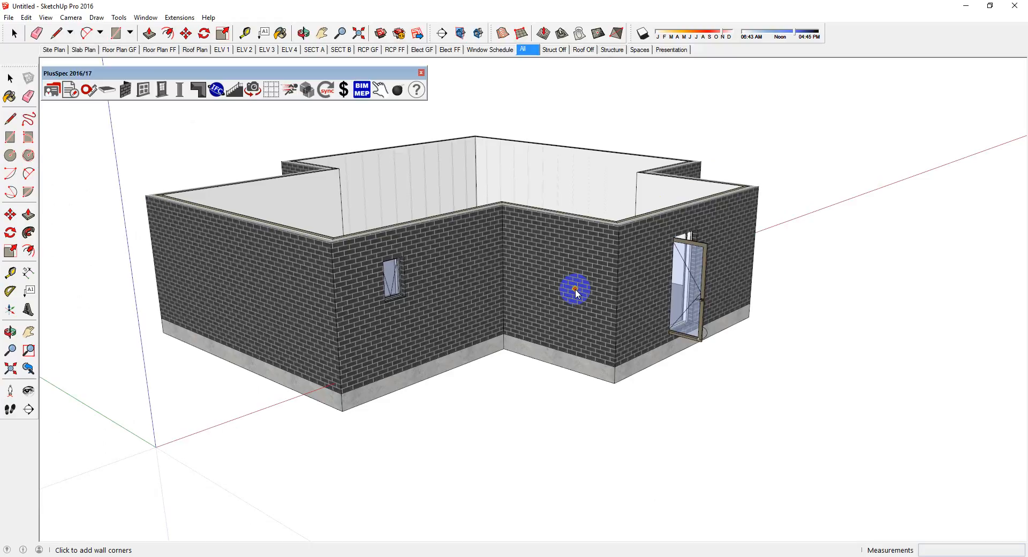
key("space")
Step: Generate a hip roof from the walls with 22-degree pitch, Metal material, 180 mm Plumb fascia, 600 mm Boxed eaves, Stramit Quad 125 gutter and capping
middle_click_drag(517, 225, 547, 293)
right_click(548, 293)
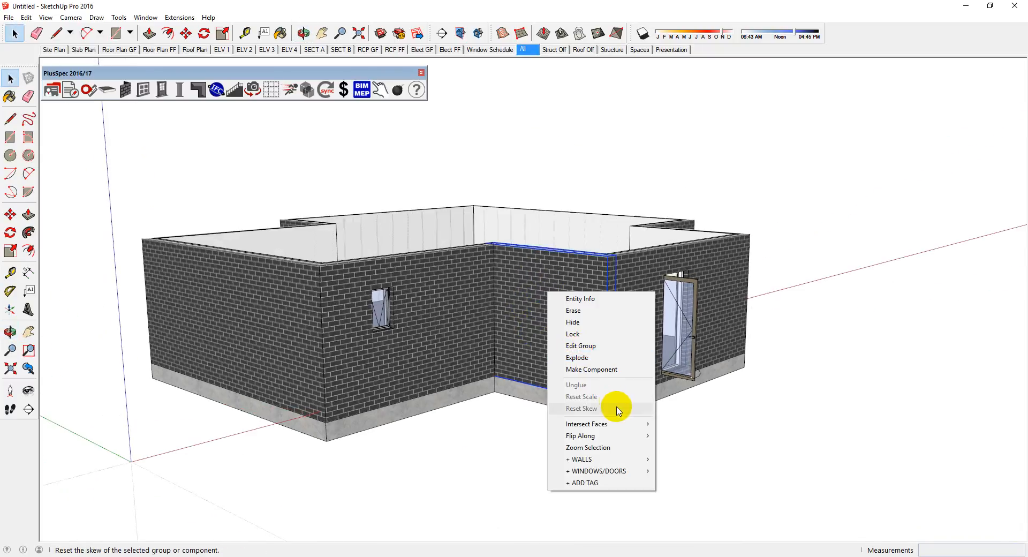
mouse_move(619, 459)
mouse_move(724, 520)
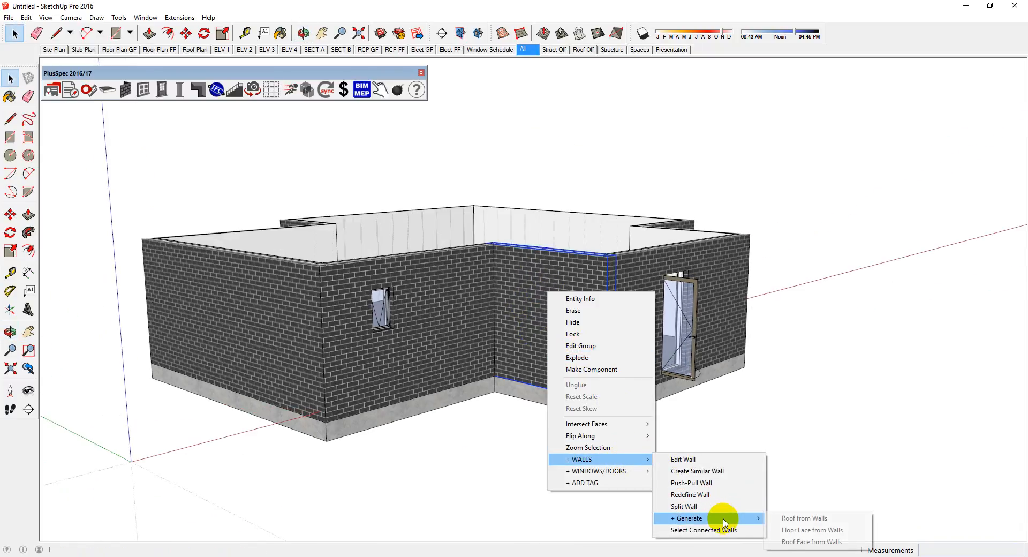
left_click(802, 517)
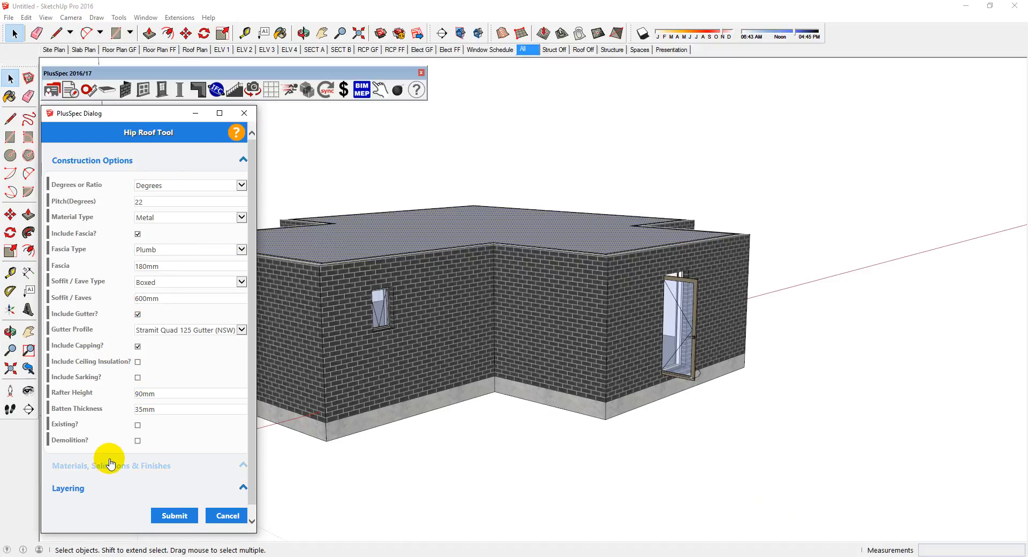
left_click(175, 517)
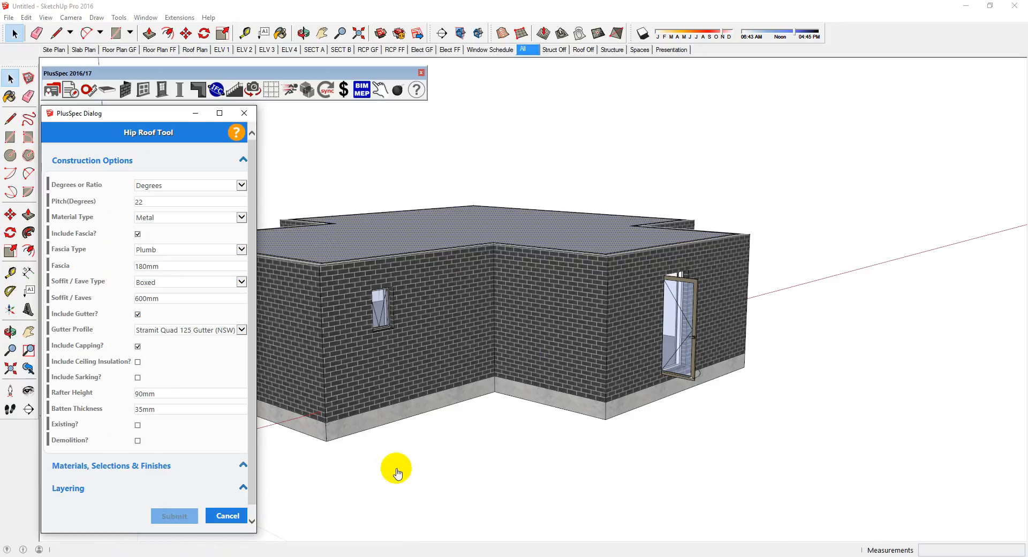
Step: Examine the new hip roof's ridges, valleys, capping and eaves from above and around the building
left_click(561, 290)
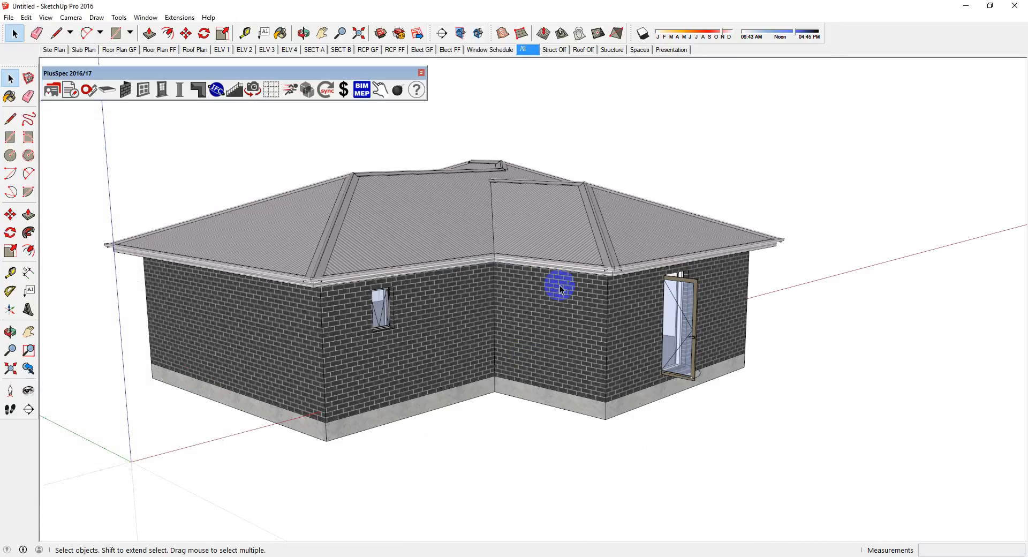
middle_click_drag(560, 285, 525, 294)
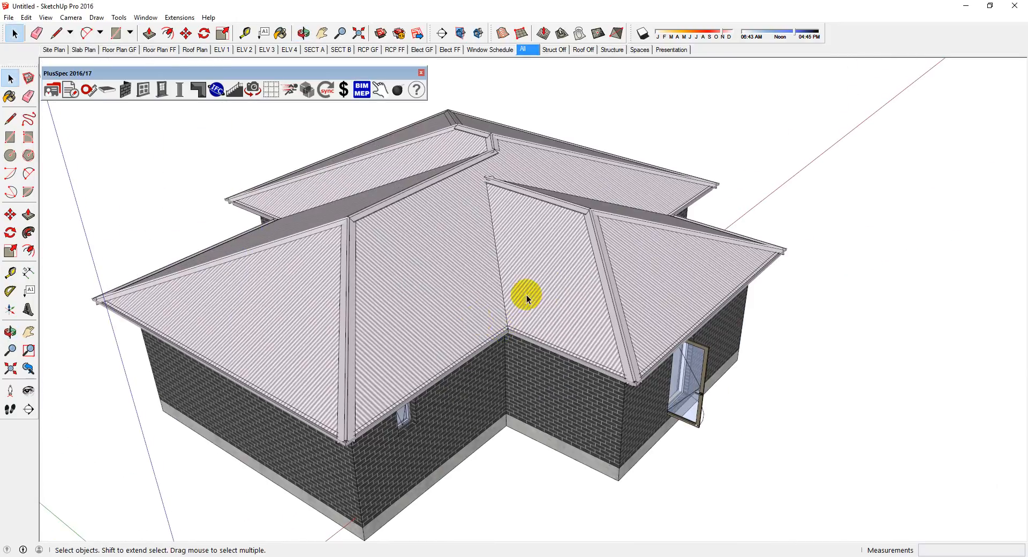
middle_click_drag(333, 343, 734, 262)
middle_click_drag(278, 220, 535, 73)
Step: Show the Structure scene to inspect the timber wall and roof framing, and return to the All scene
left_click(614, 52)
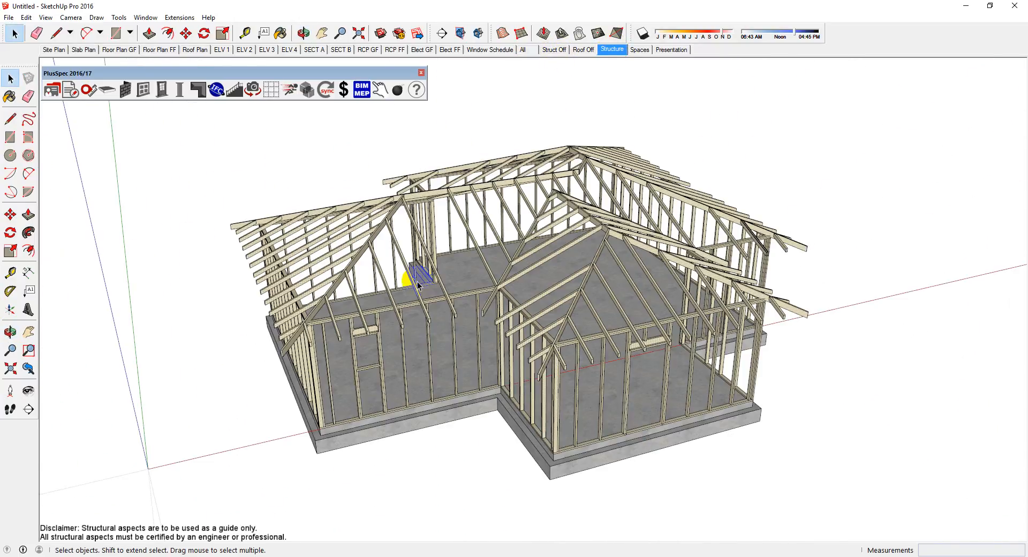
middle_click_drag(413, 275, 498, 298)
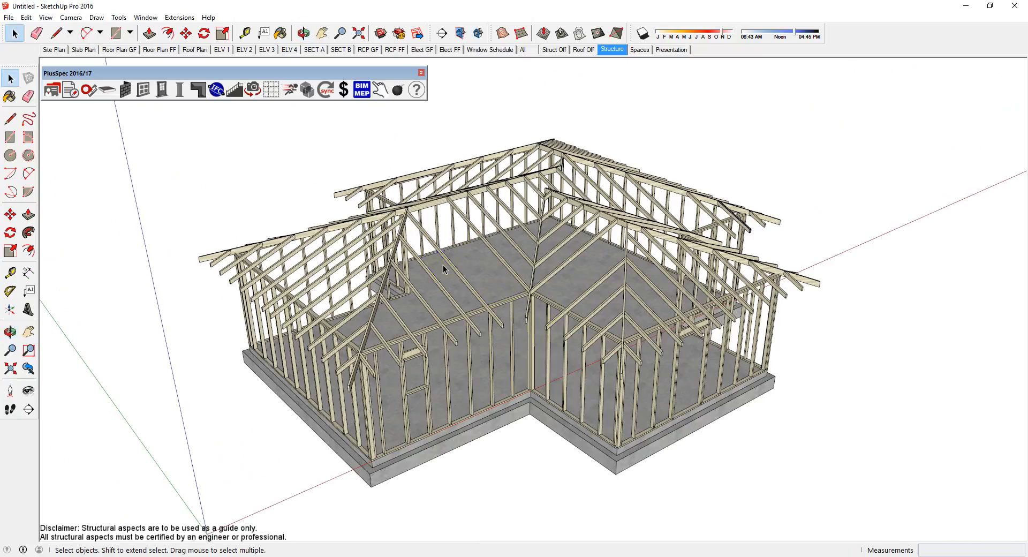
middle_click_drag(443, 264, 356, 294)
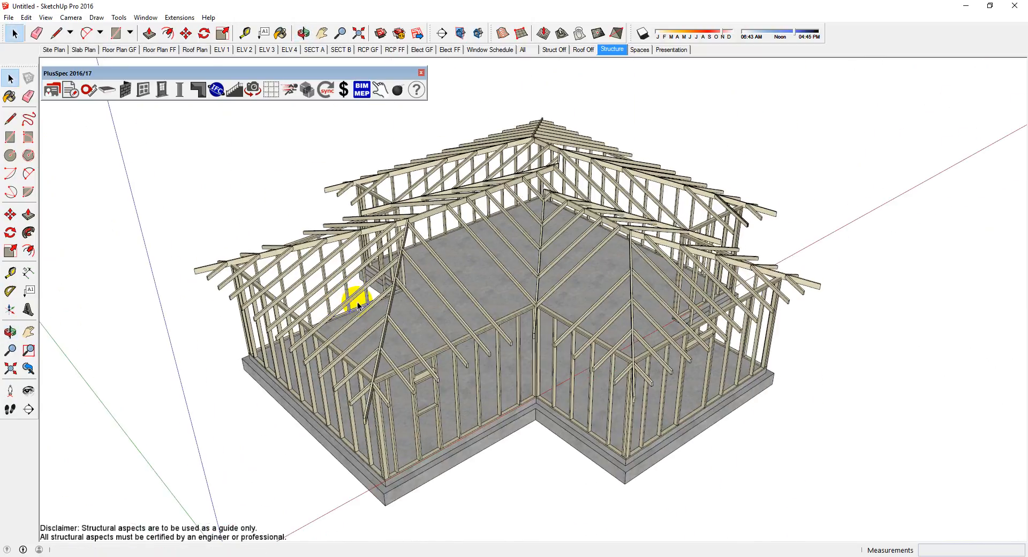
left_click(535, 55)
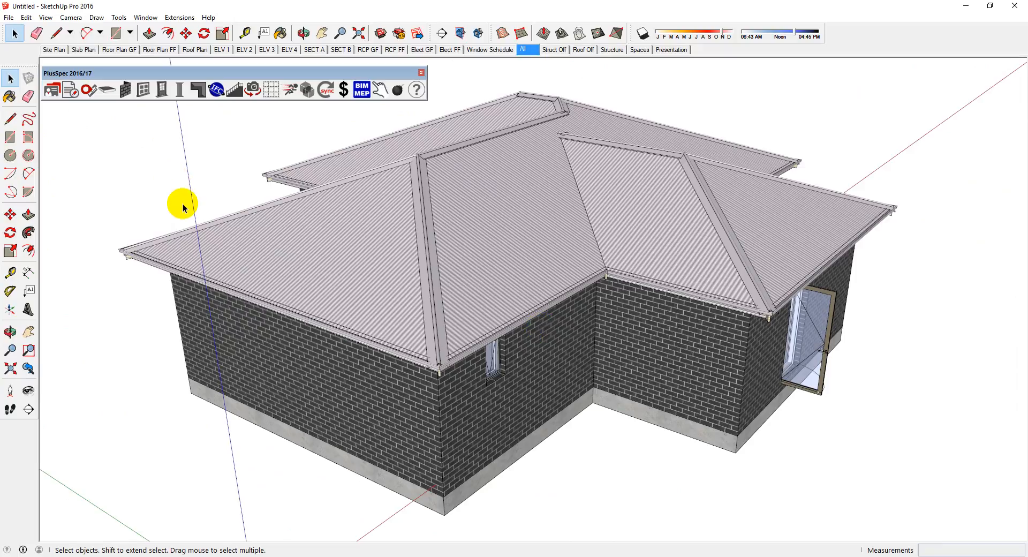
middle_click_drag(564, 237, 337, 262)
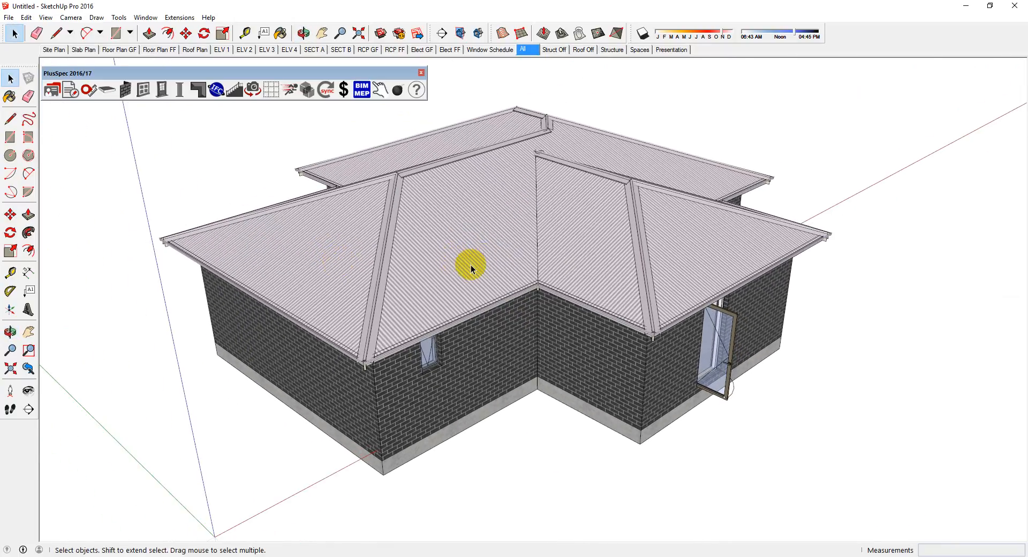
middle_click_drag(506, 257, 471, 261)
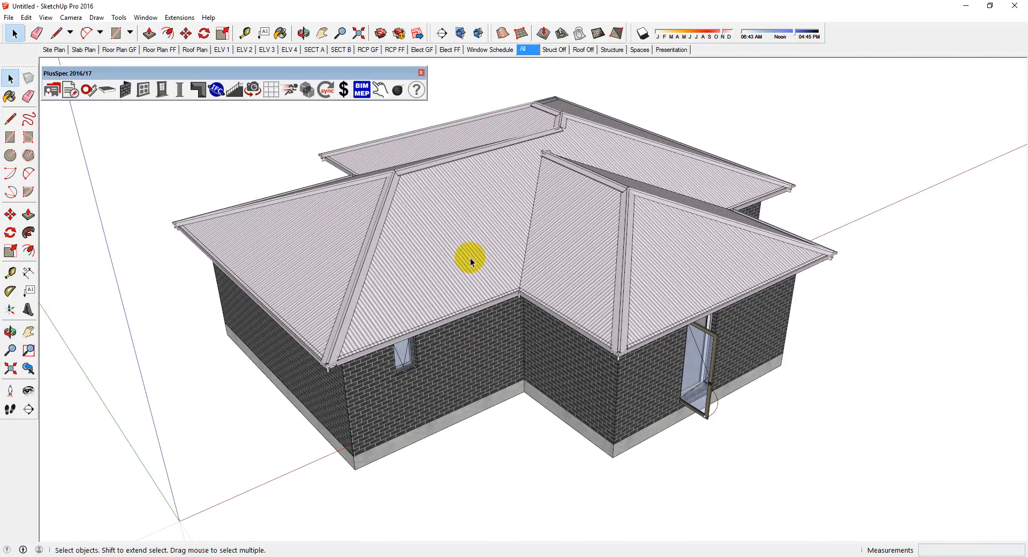
Step: Generate the building's quantity and cost takeoff report and view its 21_GUTTER category
left_click(69, 91)
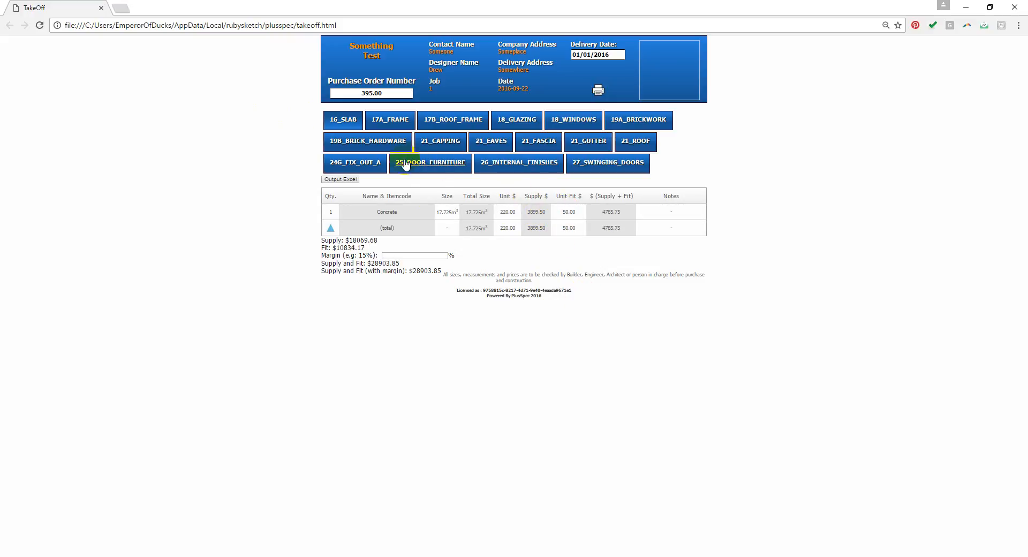
left_click(599, 135)
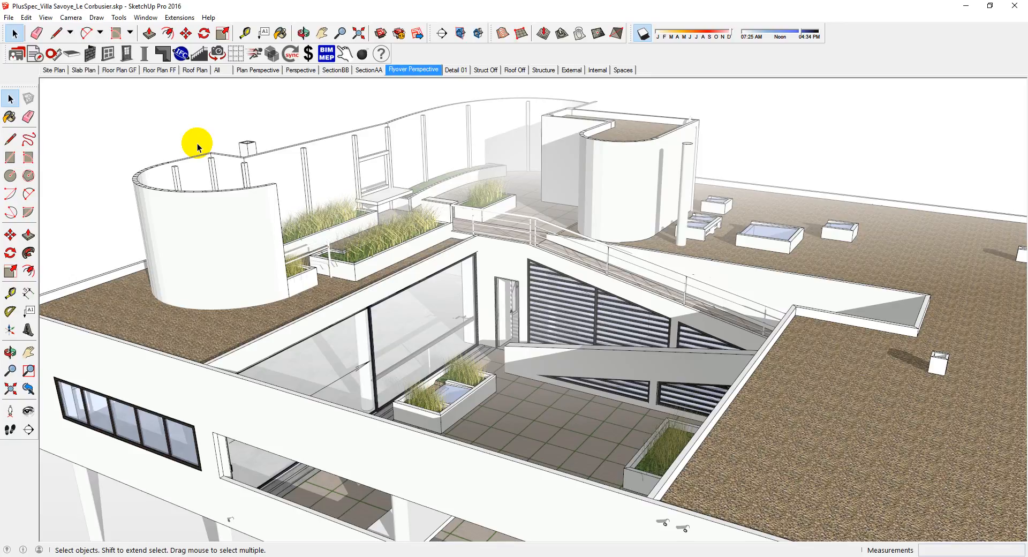
Step: In the Villa Savoye model, examine the parapet capping and slab layers in the Detail 01 scene, and return to the Flyover Perspective scene
left_click(456, 70)
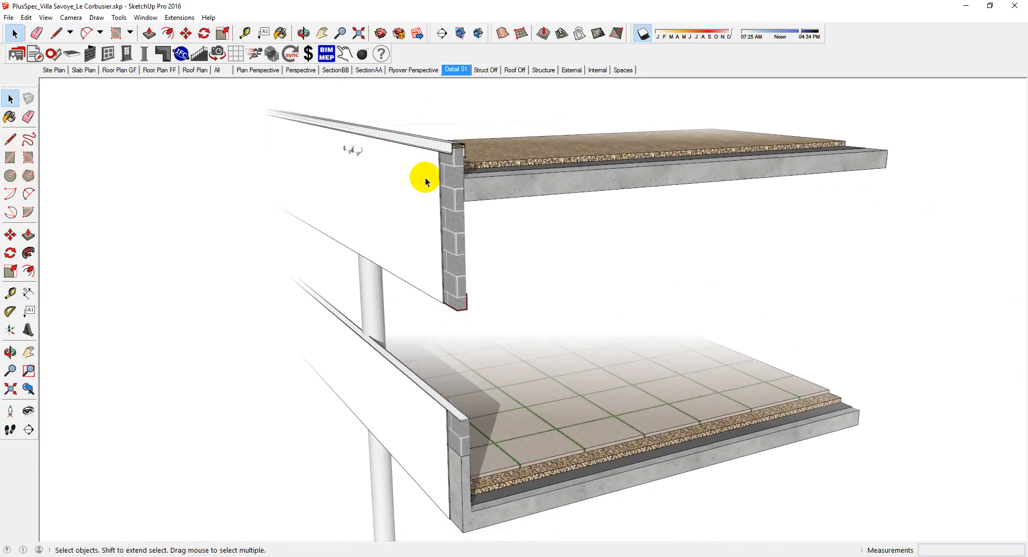
middle_click_drag(434, 182, 248, 183)
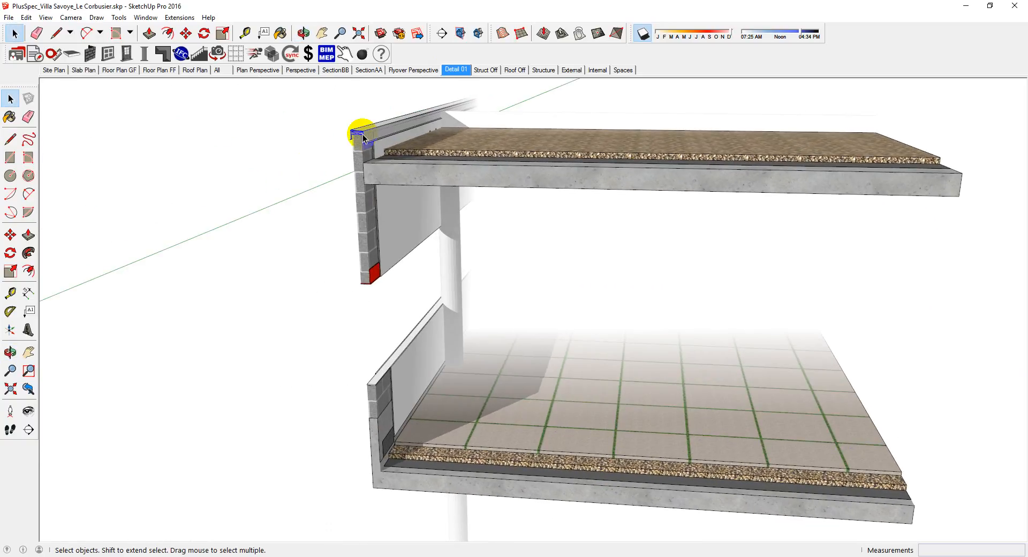
scroll(360, 131, "up", 3)
scroll(362, 137, "up", 5)
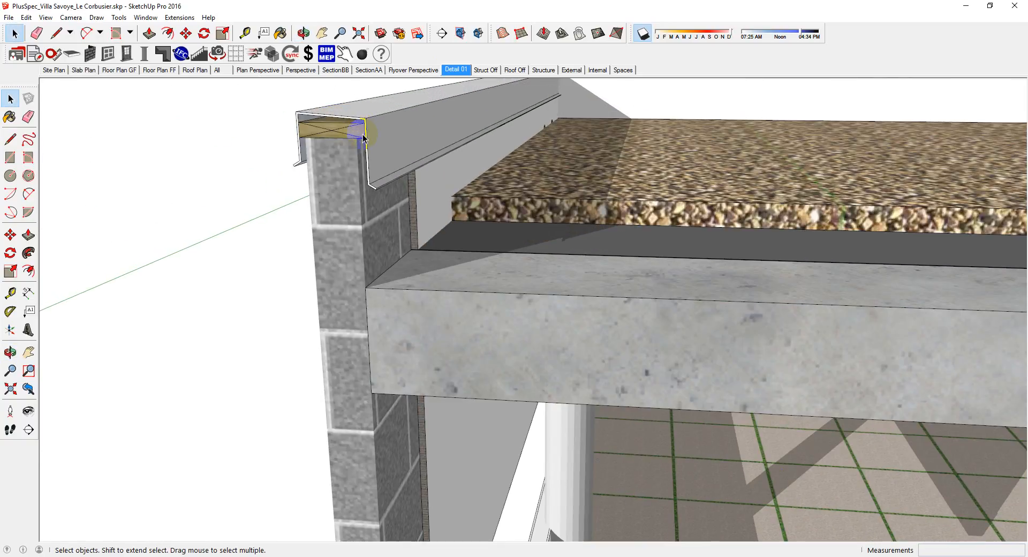
scroll(378, 126, "down", 3)
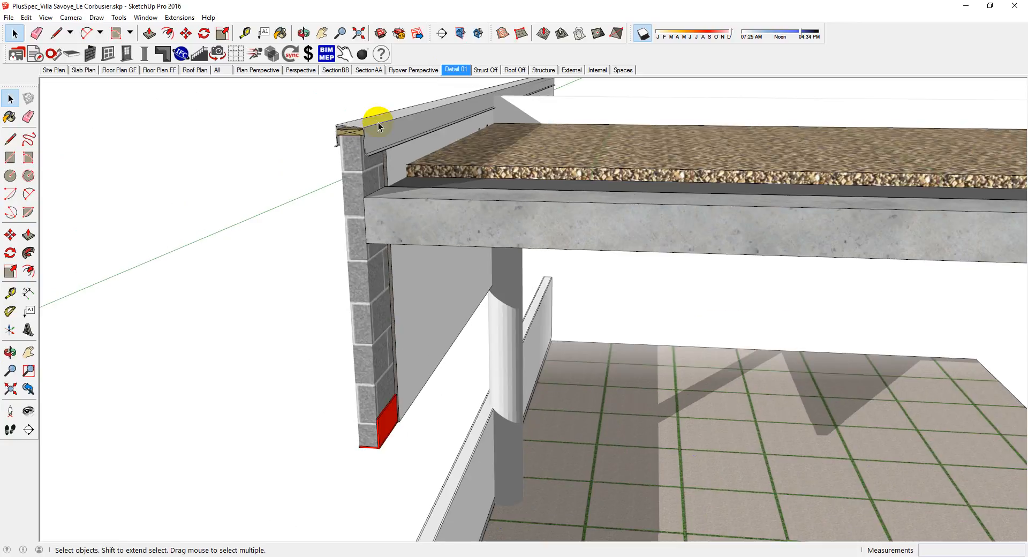
left_click(428, 70)
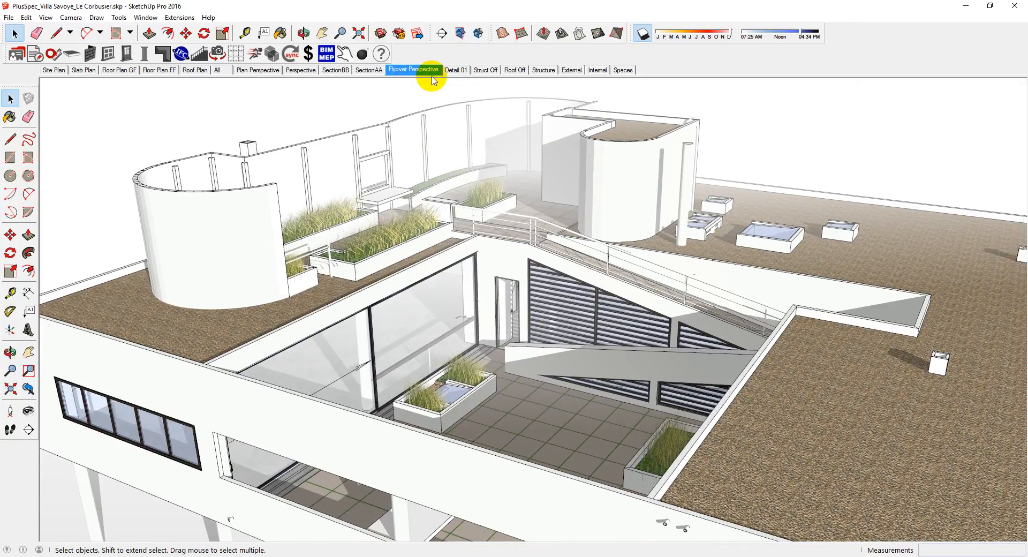